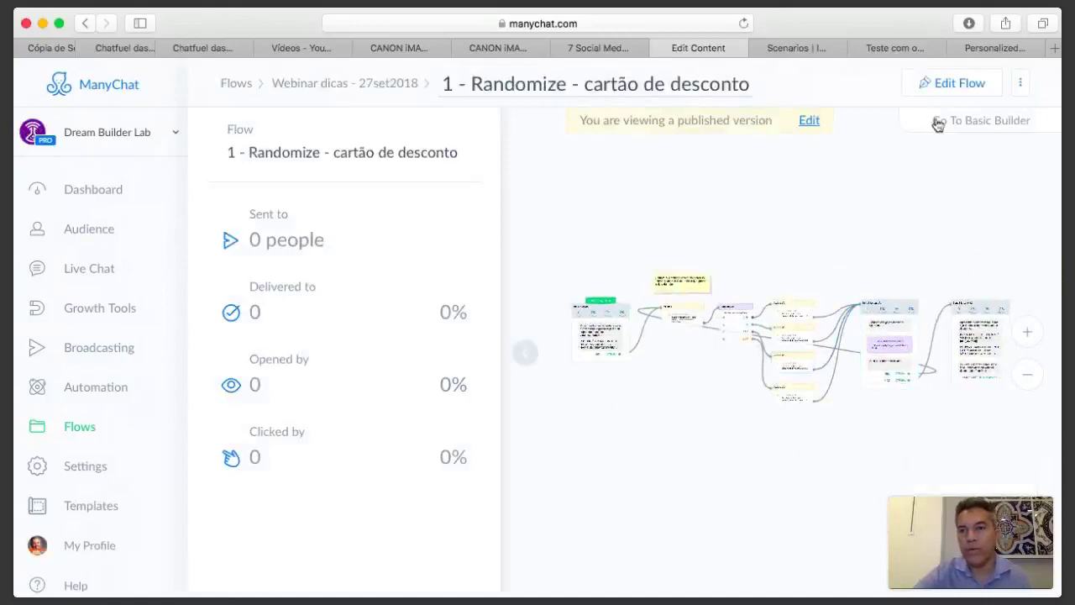
Step: Open the published flow for editing and examine the Randomizer with the Actions steps around it
left_click(939, 83)
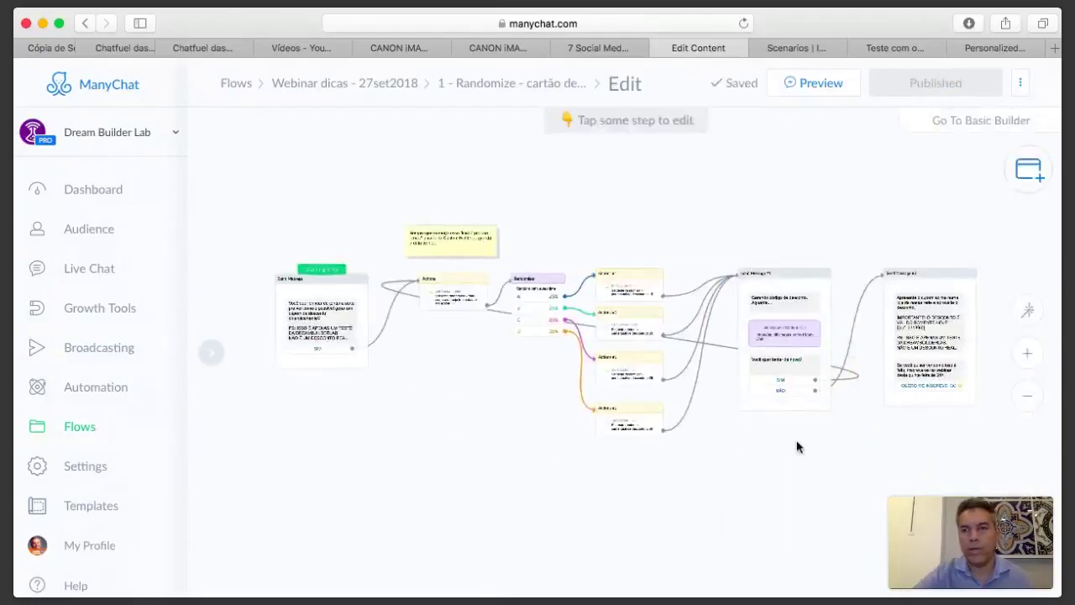
left_click(1027, 353)
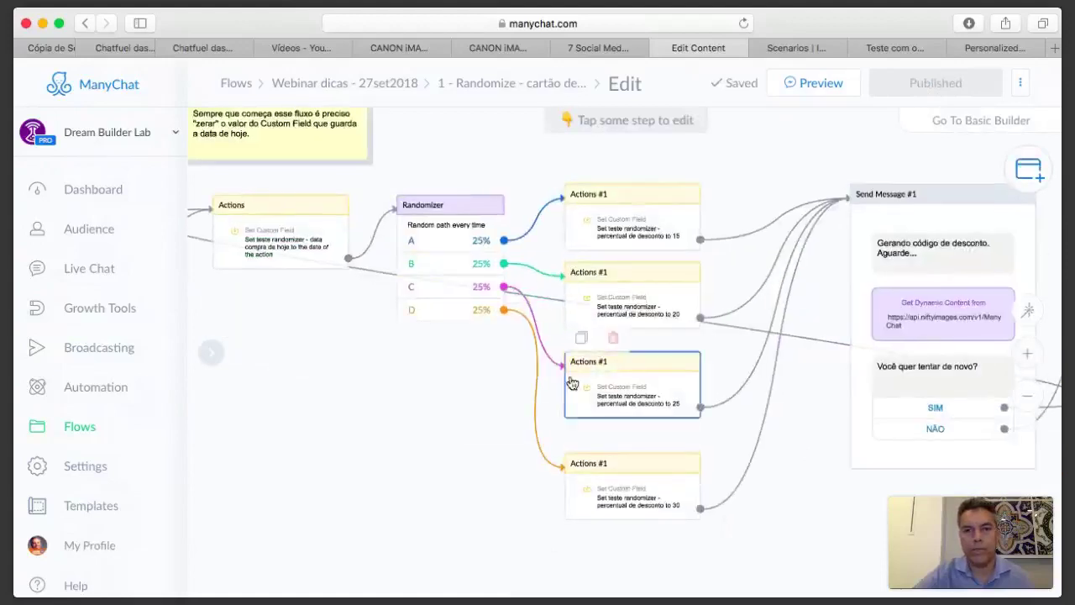
scroll(489, 393, "up", 3)
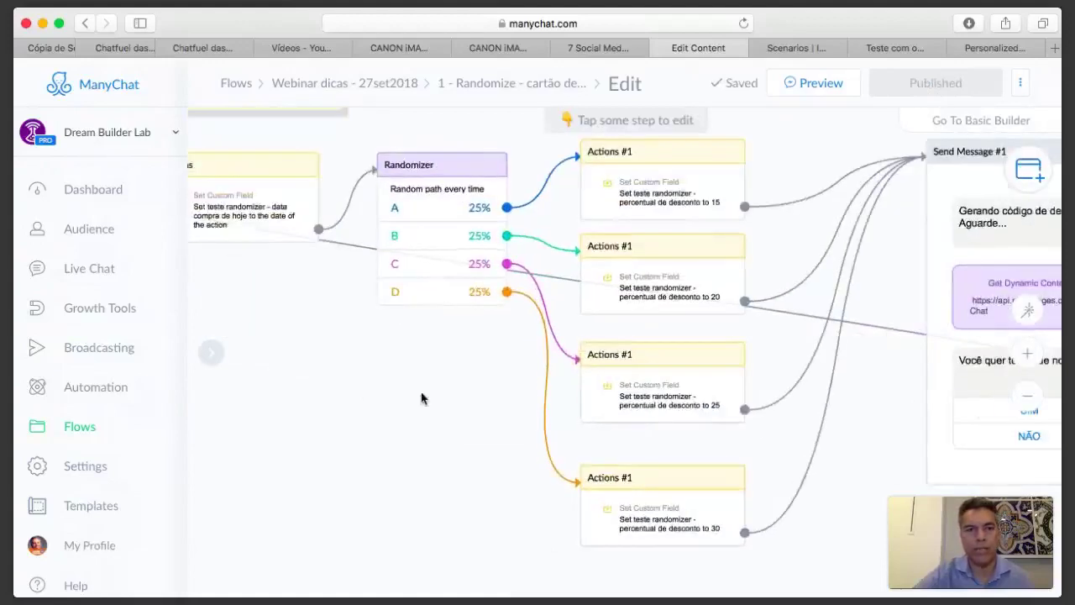
left_click_drag(364, 383, 494, 420)
scroll(494, 420, "up", 2)
left_click_drag(412, 363, 487, 427)
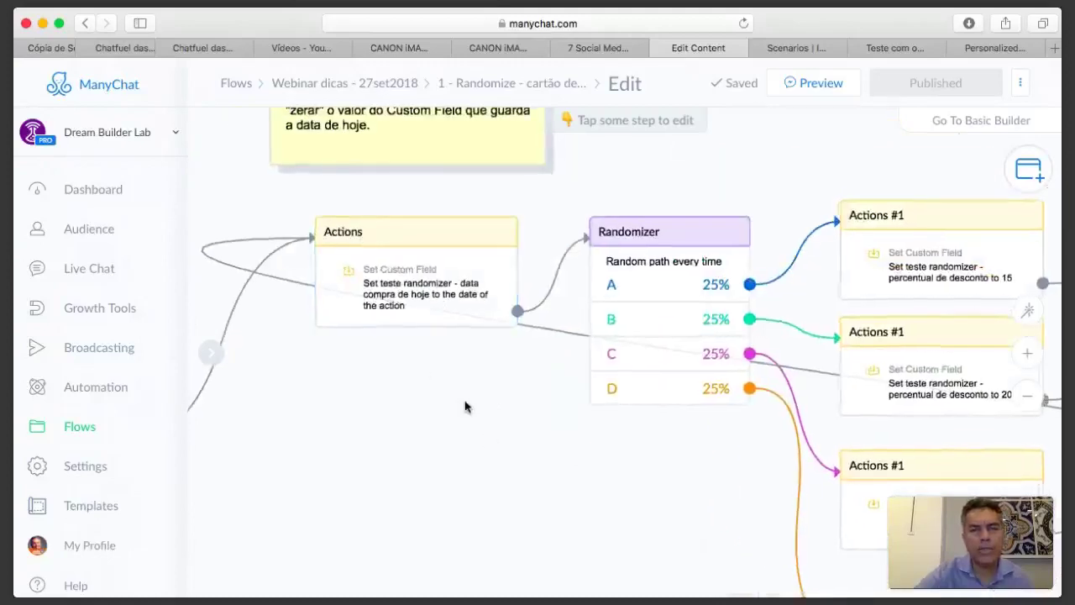
scroll(465, 407, "up", 3)
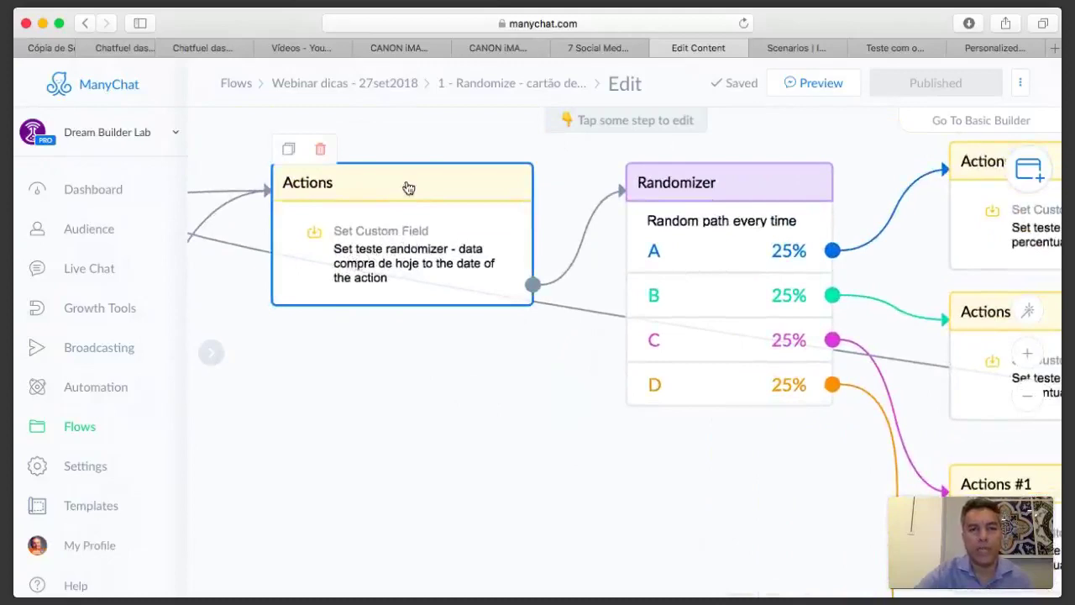
Step: Review the Set Custom Field action for "teste randomizer - data compra de hoje" in the Actions step before the Randomizer, then close it
left_click(407, 187)
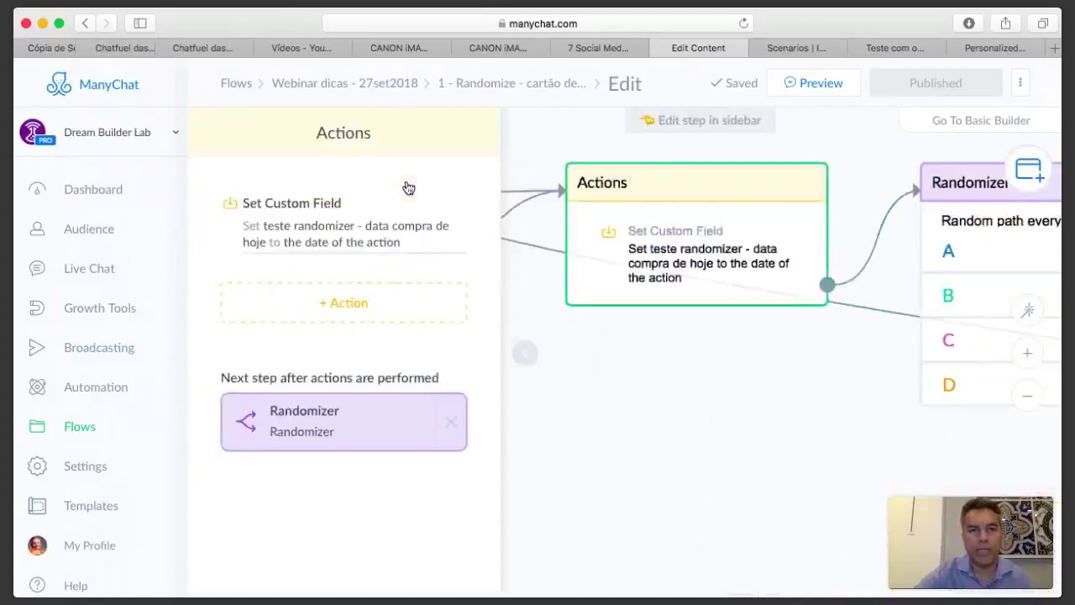
left_click(285, 232)
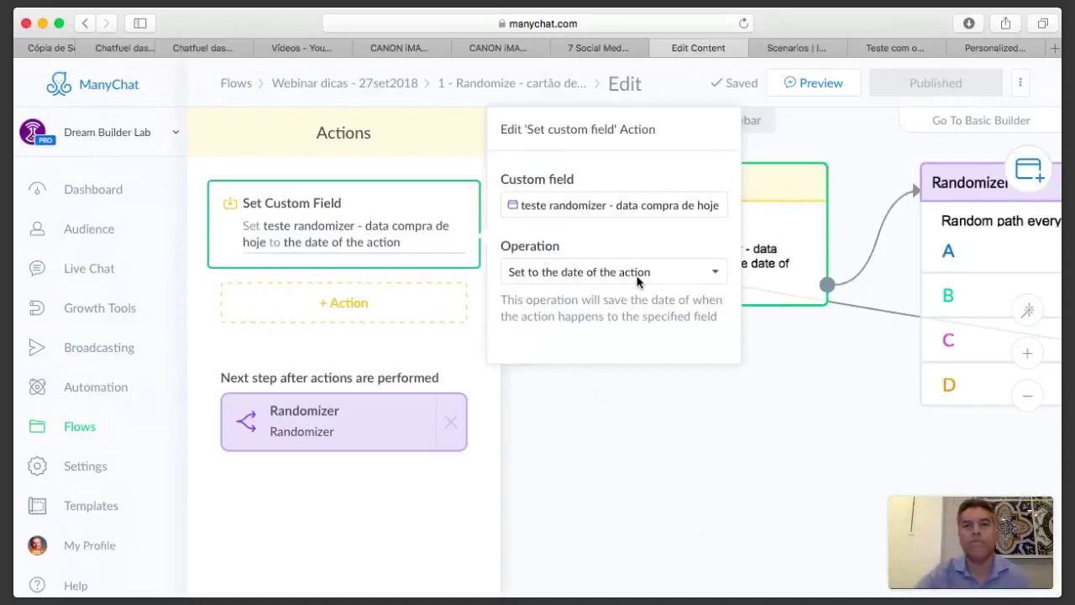
left_click(796, 384)
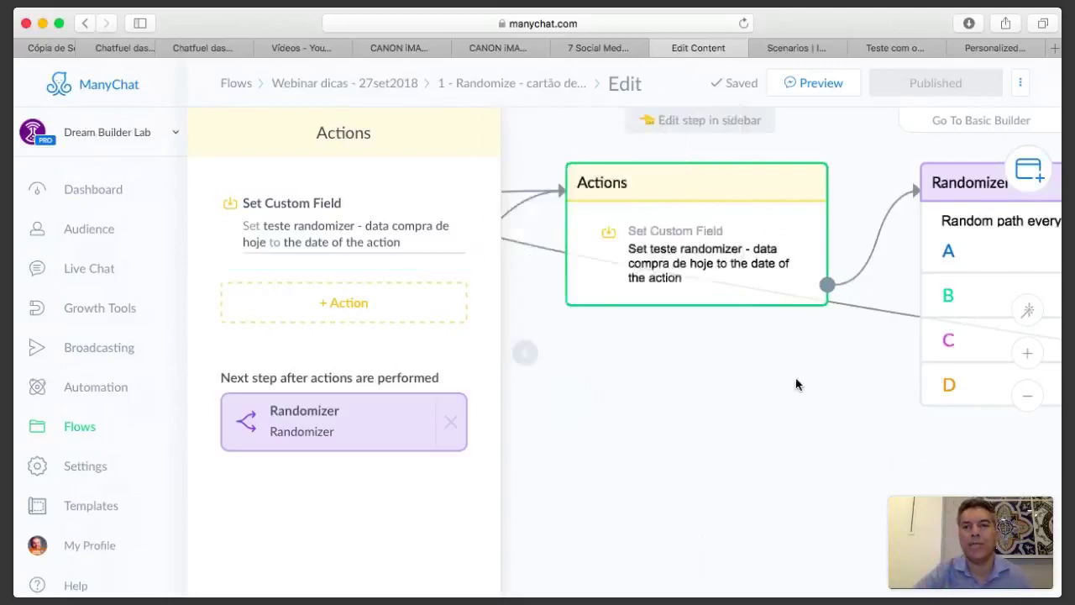
left_click(796, 384)
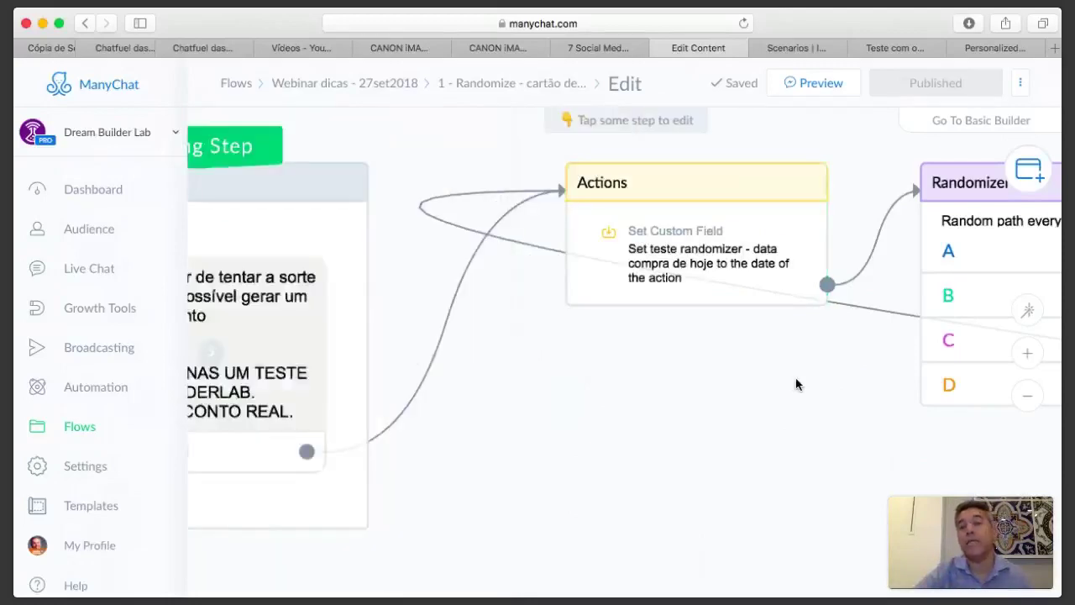
left_click_drag(789, 385, 543, 420)
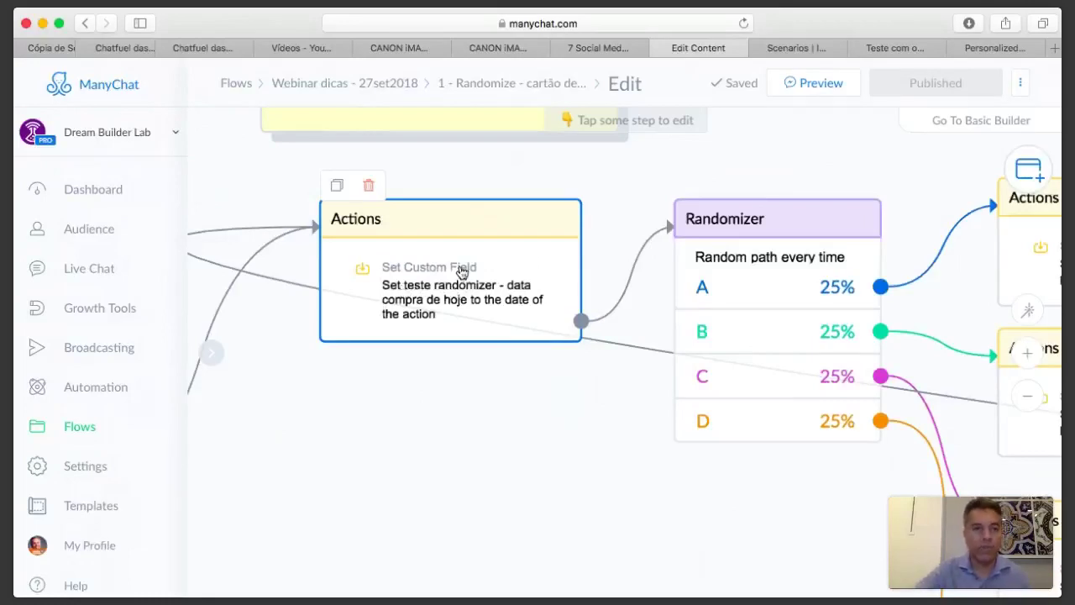
Step: Look through the bot's custom fields in the settings, from the User Fields down to the end of the Bot Fields
left_click(86, 468)
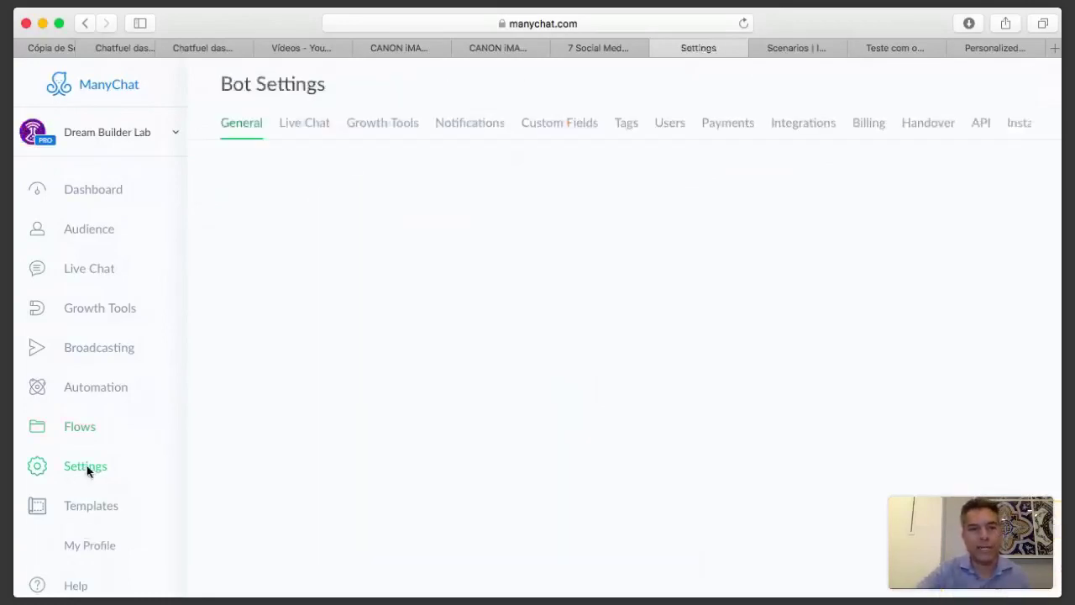
left_click(569, 126)
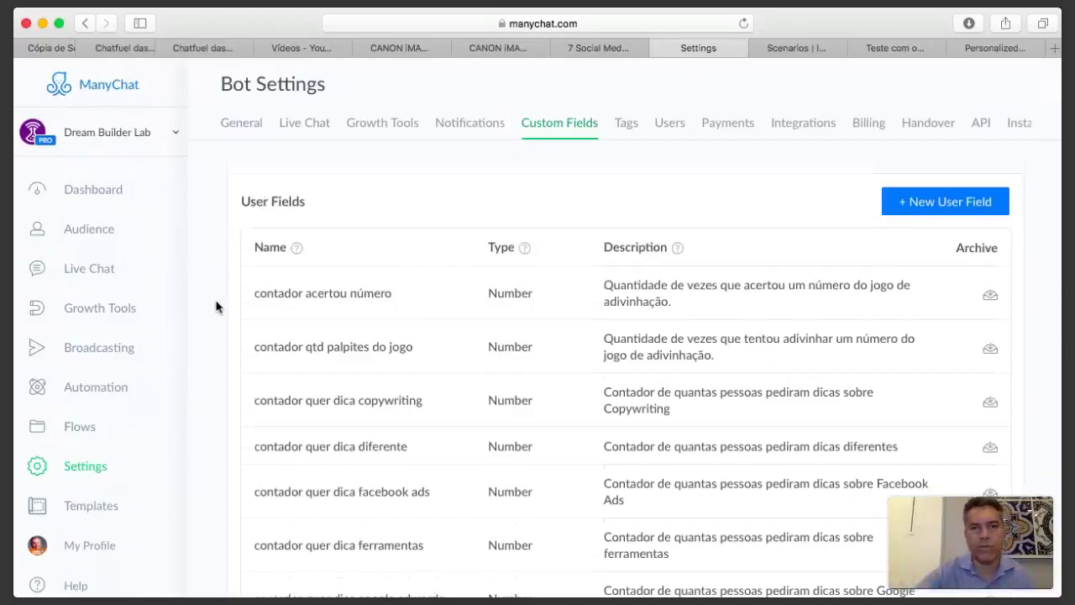
scroll(216, 306, "down", 5)
scroll(216, 307, "down", 10)
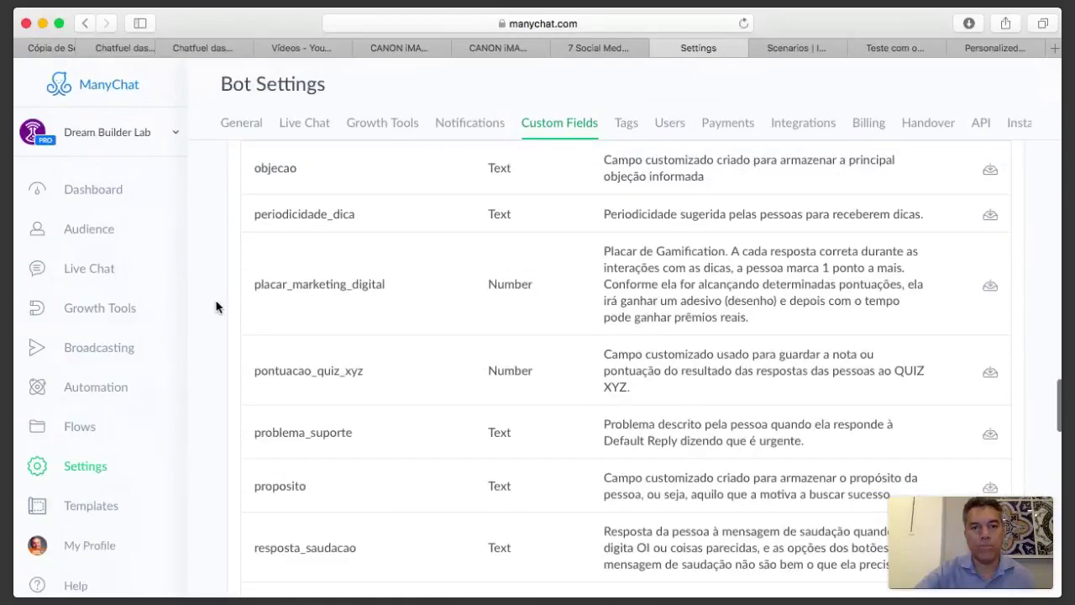
scroll(216, 307, "down", 10)
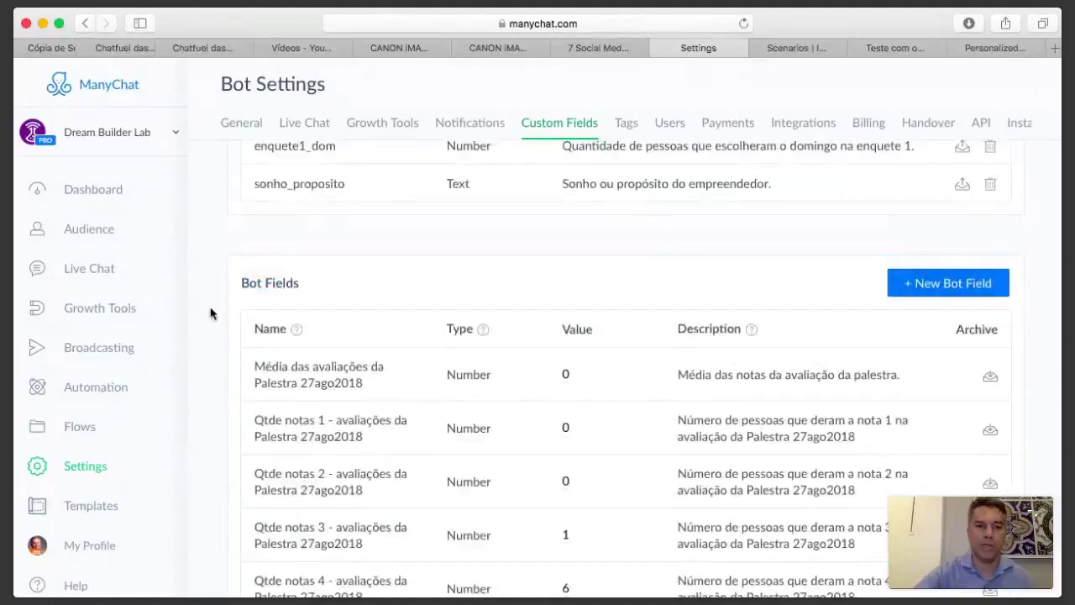
scroll(210, 312, "down", 1)
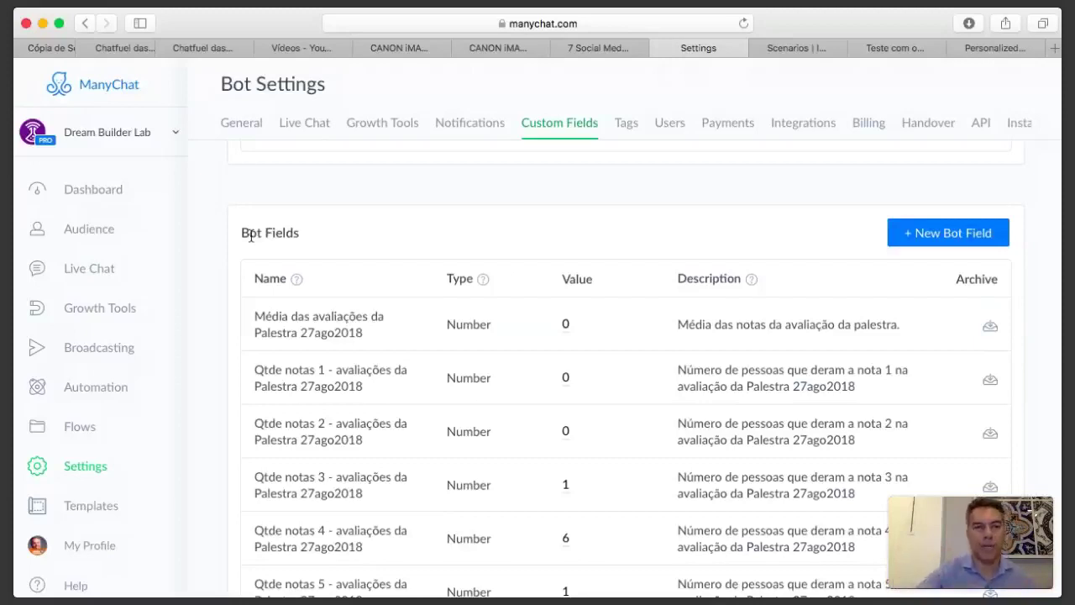
scroll(232, 297, "down", 1)
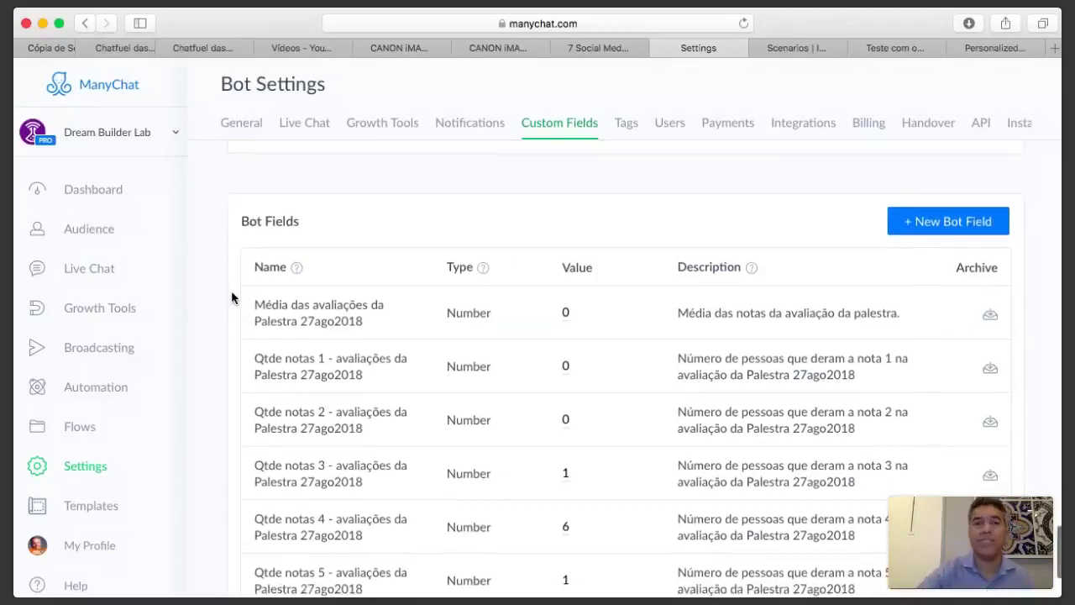
scroll(232, 298, "down", 5)
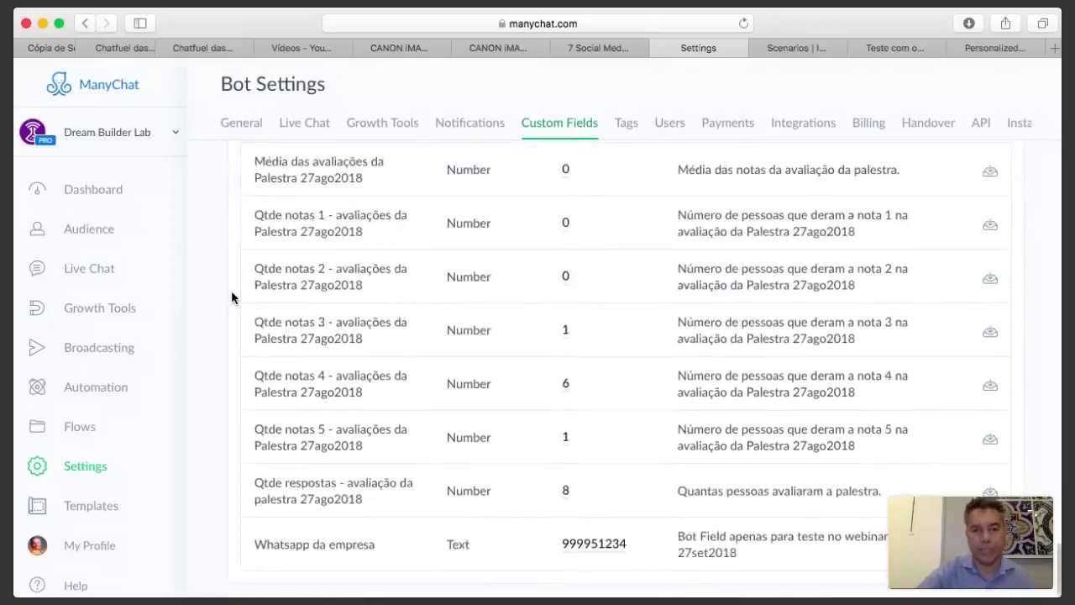
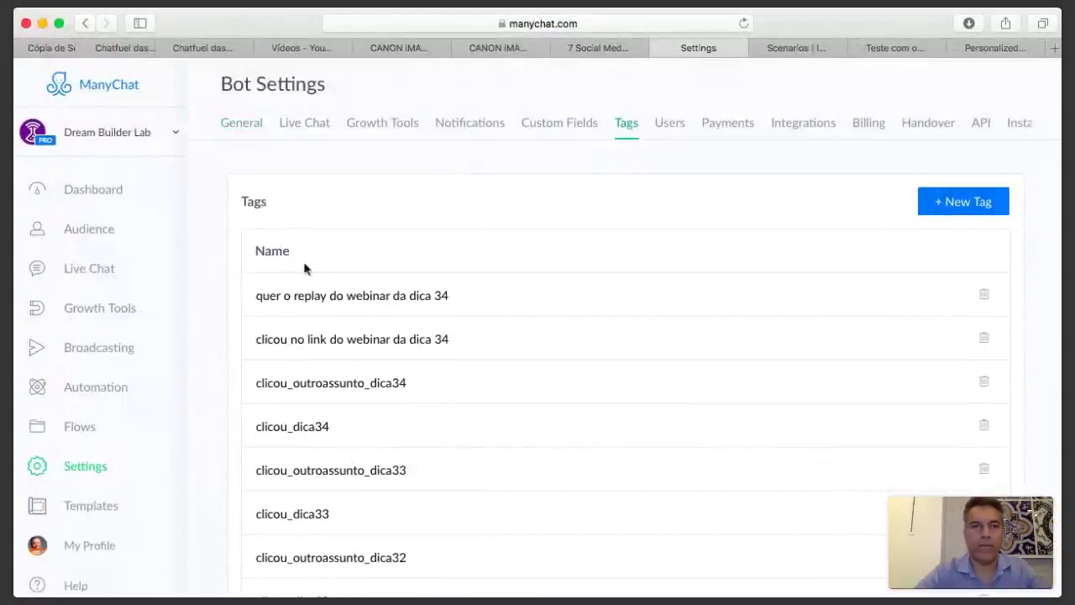
Step: Inspect the name of the tag "quer o replay do webinar da dica 34" in the tags list without changing it
left_click(357, 300)
left_click_drag(281, 299, 460, 296)
left_click(461, 296)
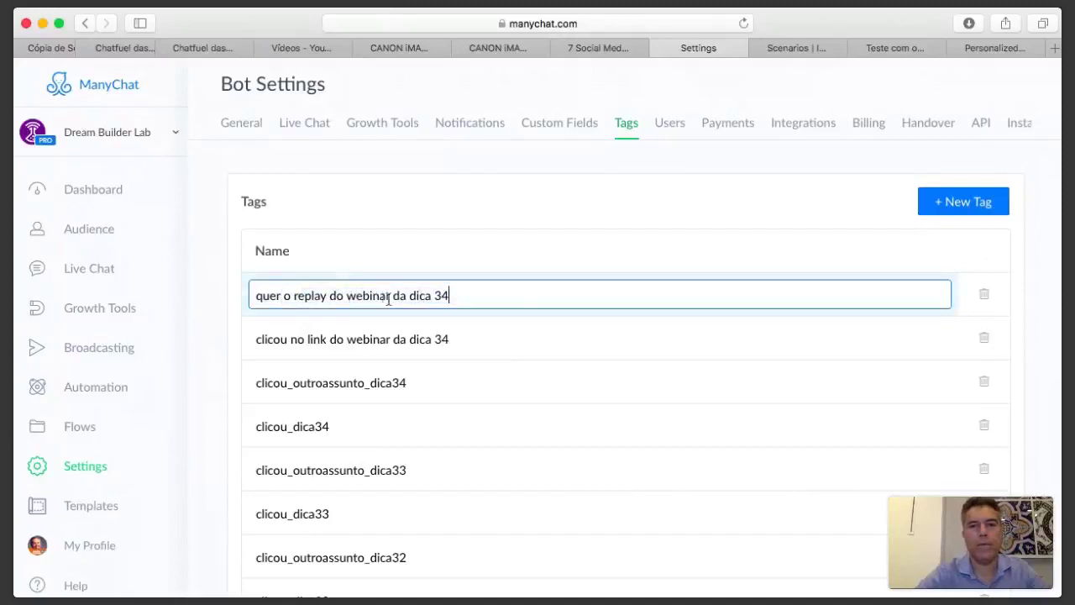
left_click(216, 300)
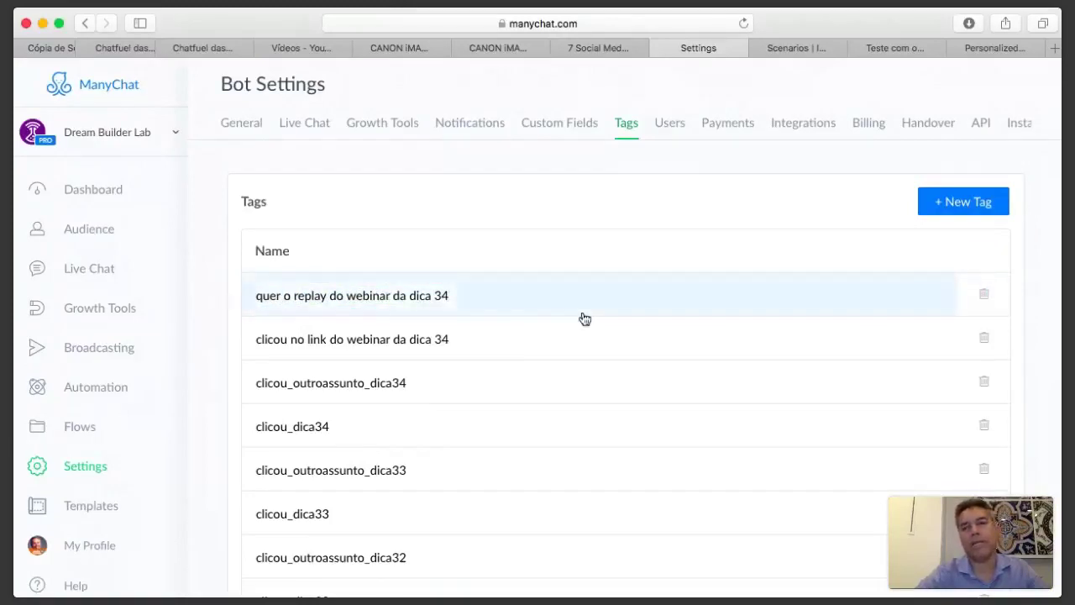
left_click(282, 299)
left_click(210, 295)
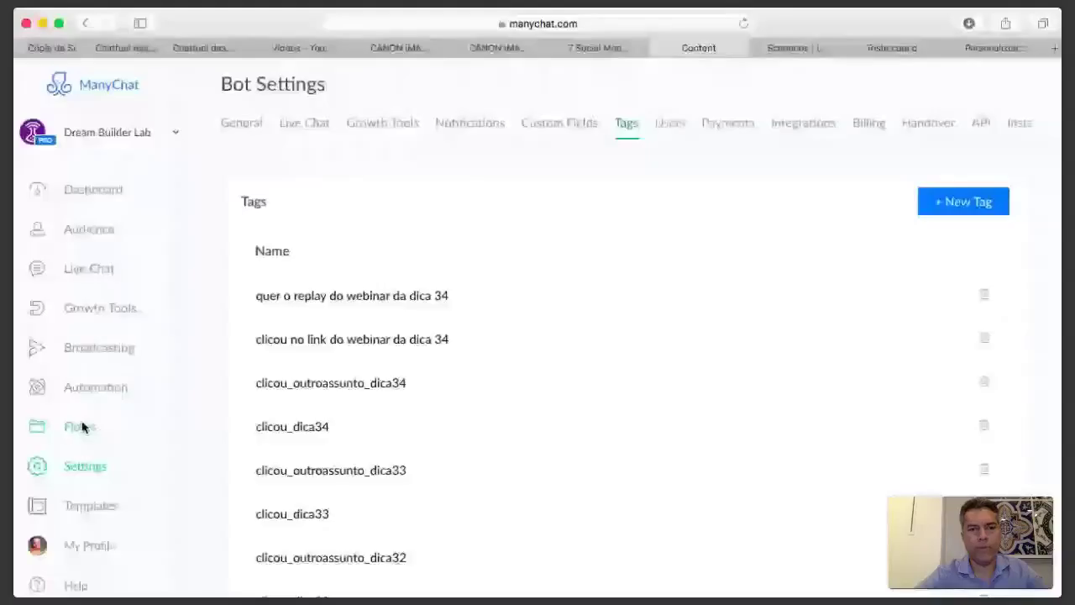
Step: Open the flow "1 - Randomize - cartão de desconto" from the "Webinar dicas - 27set2018" folder for editing
left_click(81, 426)
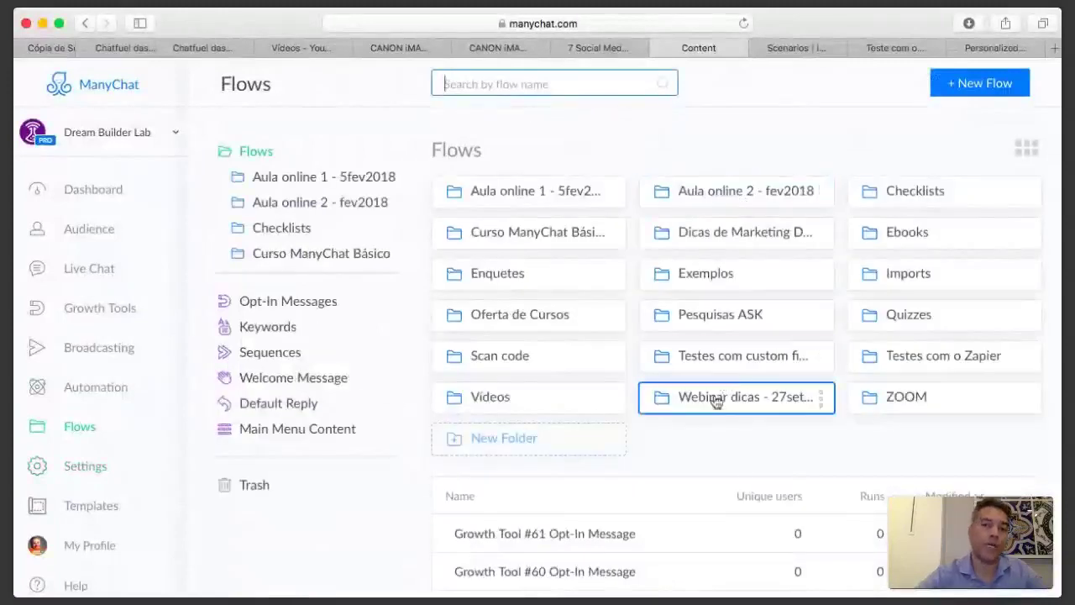
left_click(715, 401)
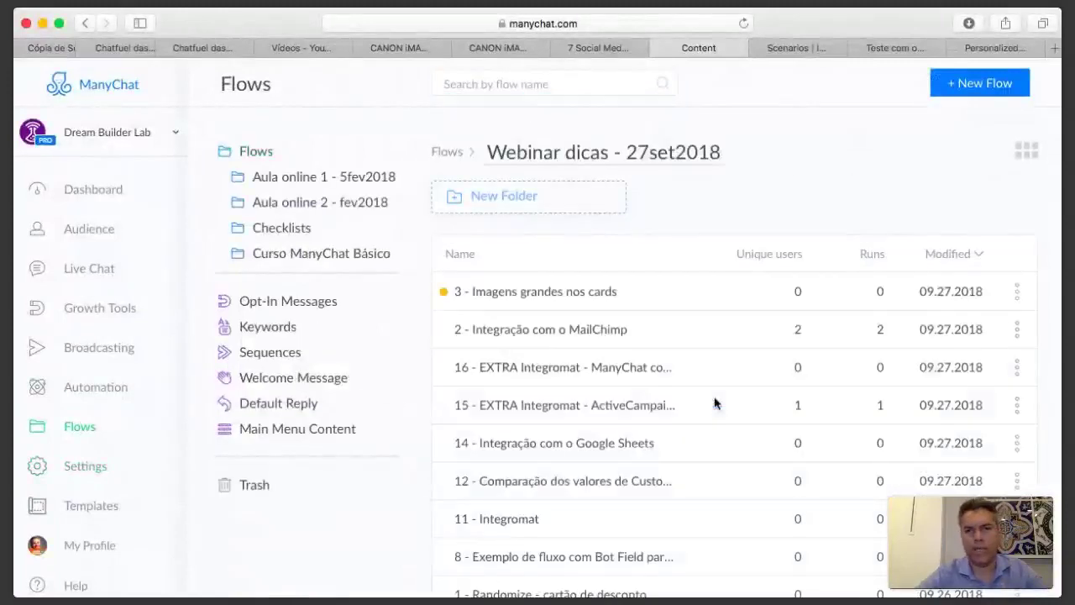
scroll(715, 403, "down", 4)
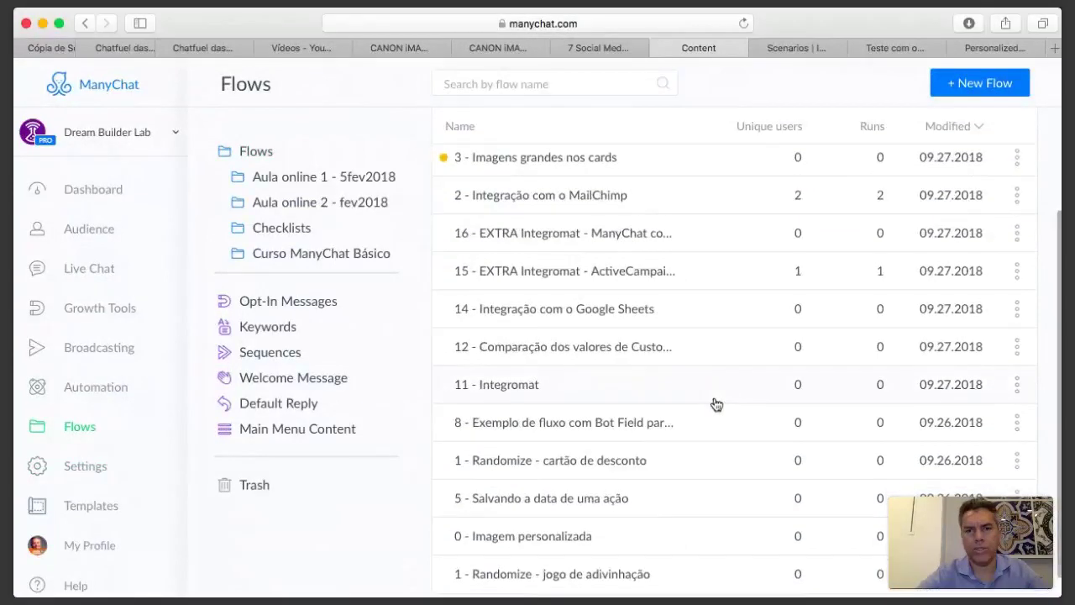
scroll(715, 404, "down", 1)
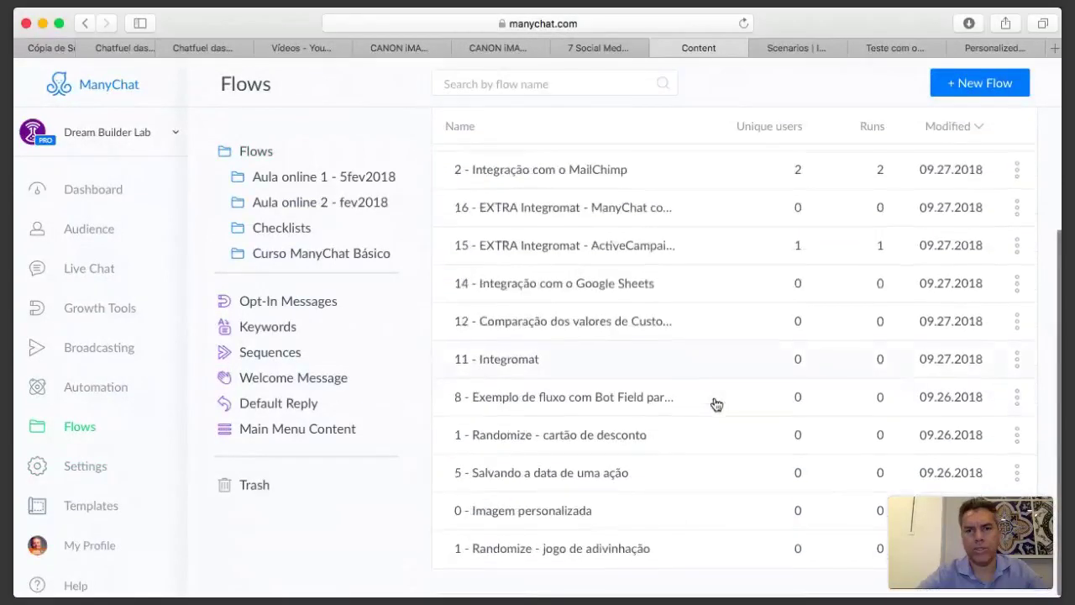
left_click(577, 442)
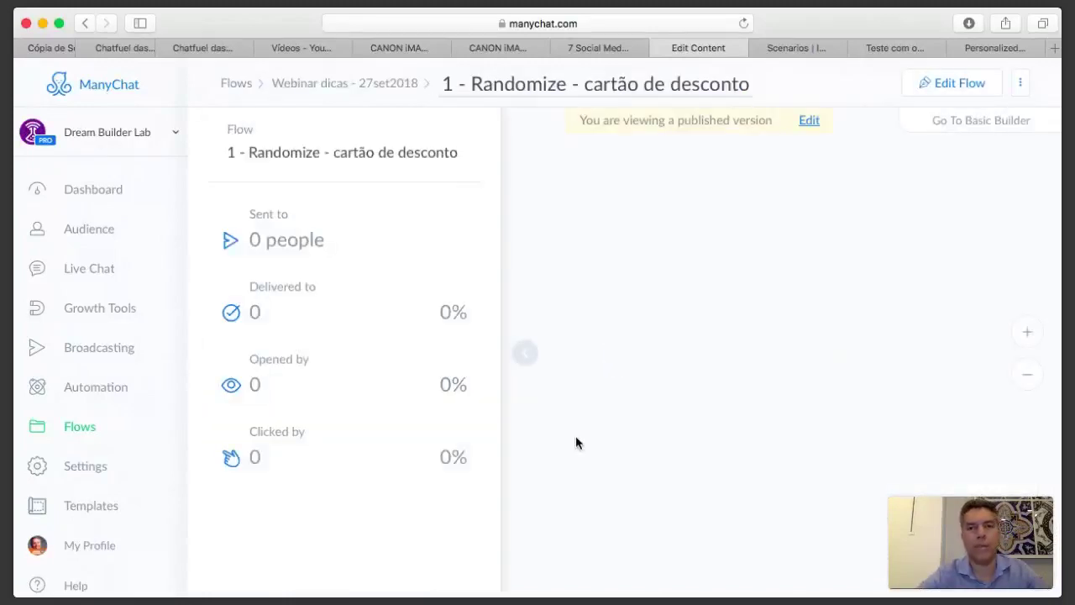
left_click(955, 86)
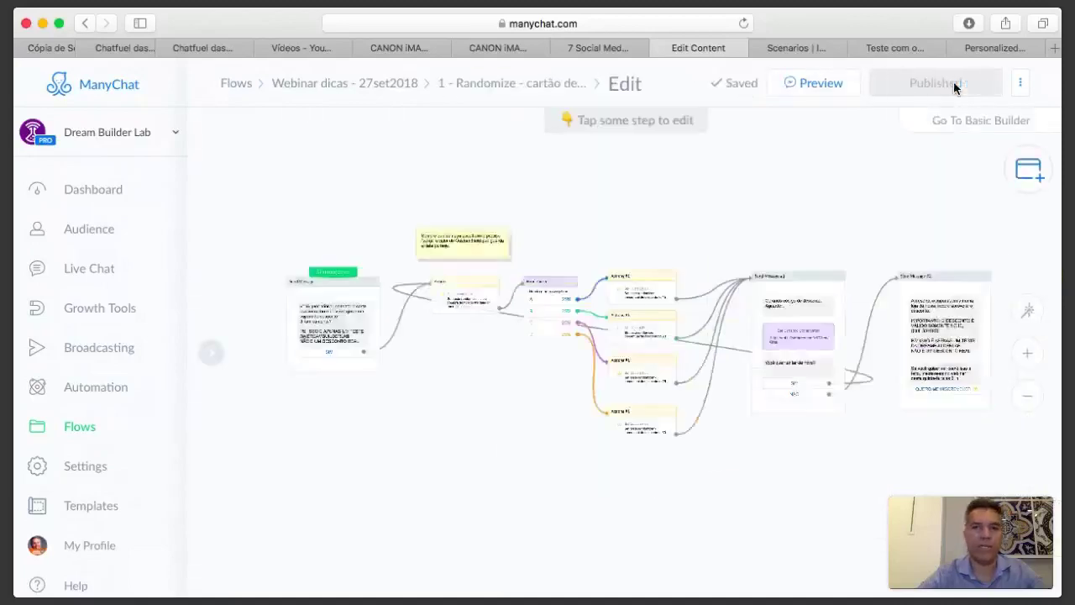
Step: Examine the yellow comment note placed above the Actions step that feeds the Randomizer
left_click(1026, 354)
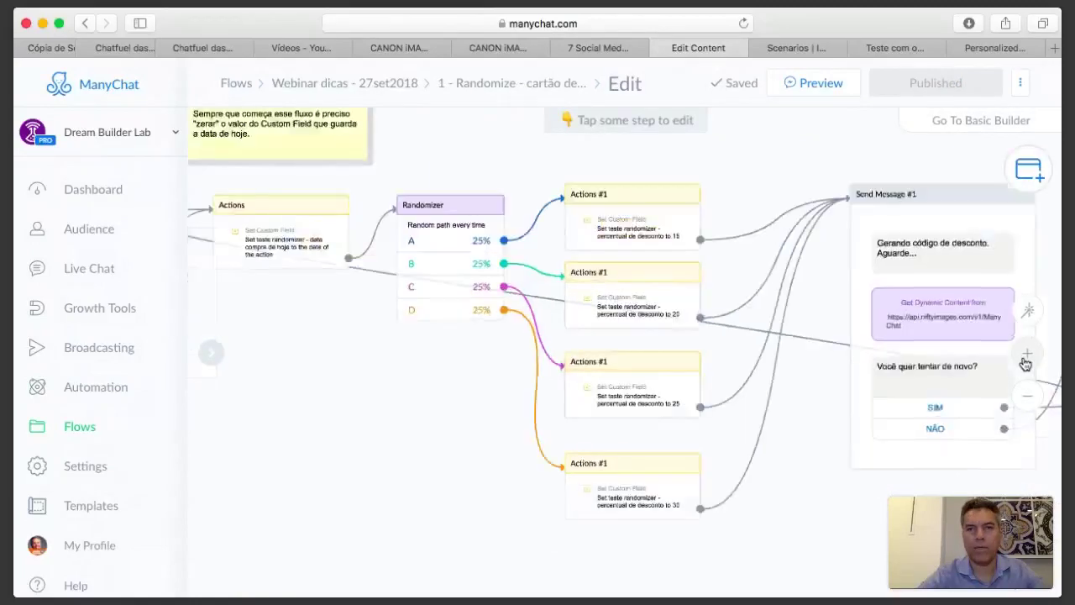
left_click_drag(488, 161, 679, 309)
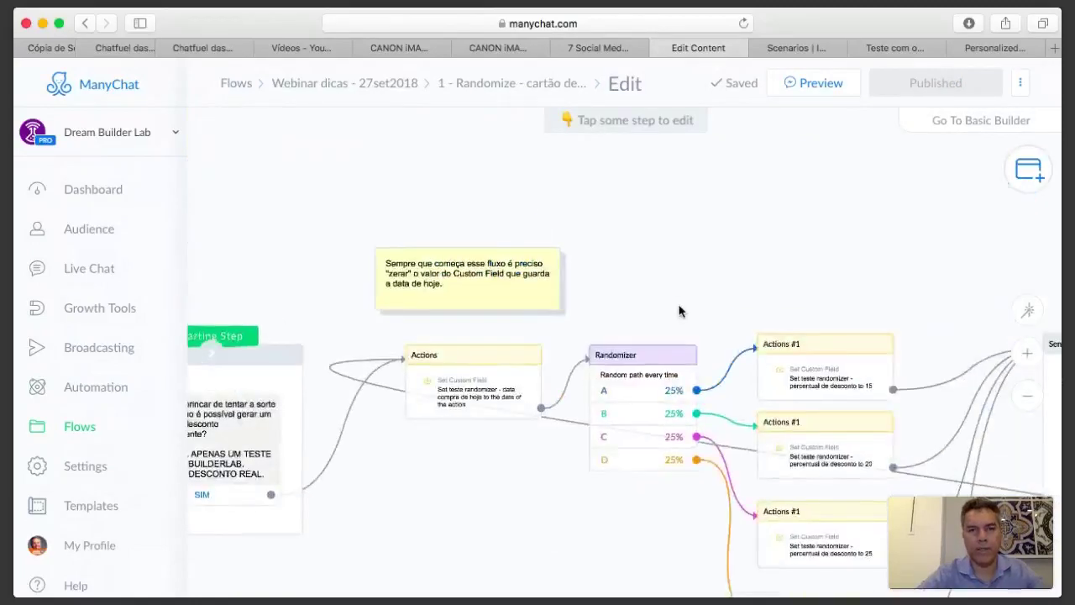
scroll(679, 309, "up", 3)
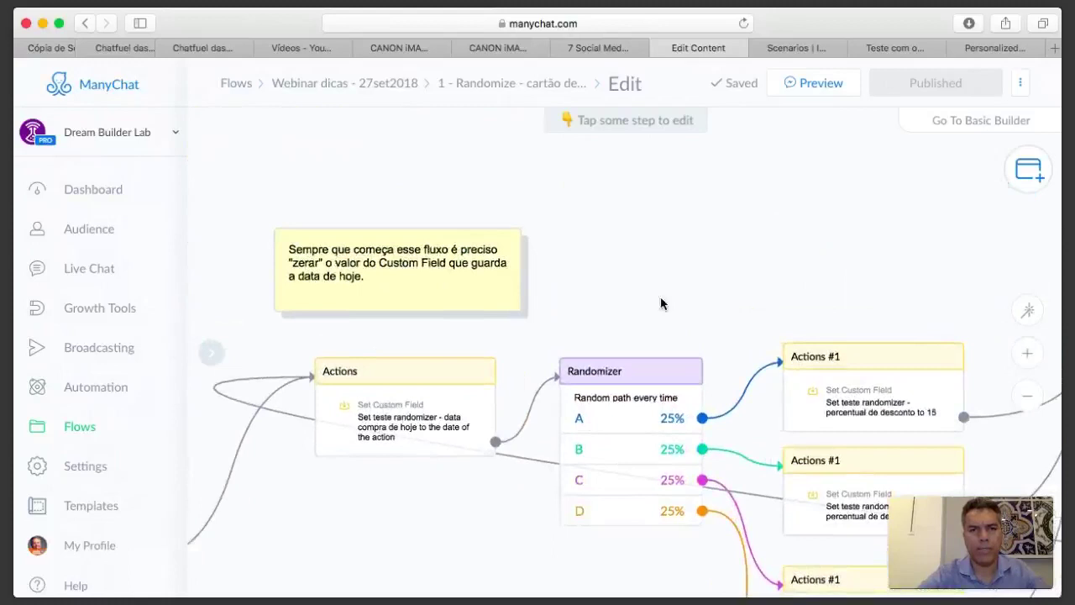
scroll(710, 298, "up", 3)
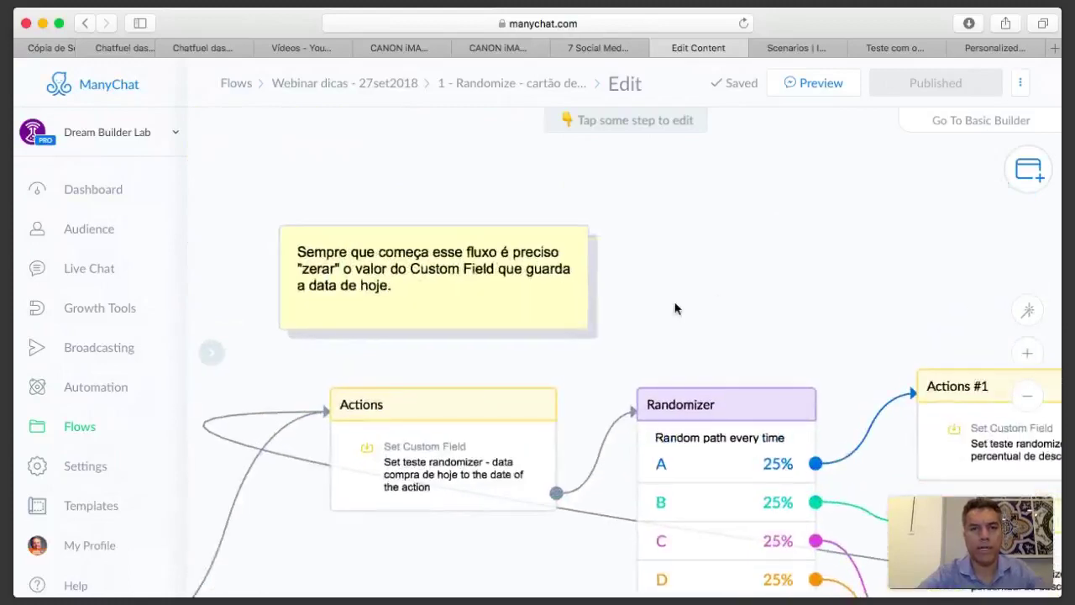
scroll(730, 295, "up", 2)
scroll(730, 295, "up", 2)
left_click(380, 239)
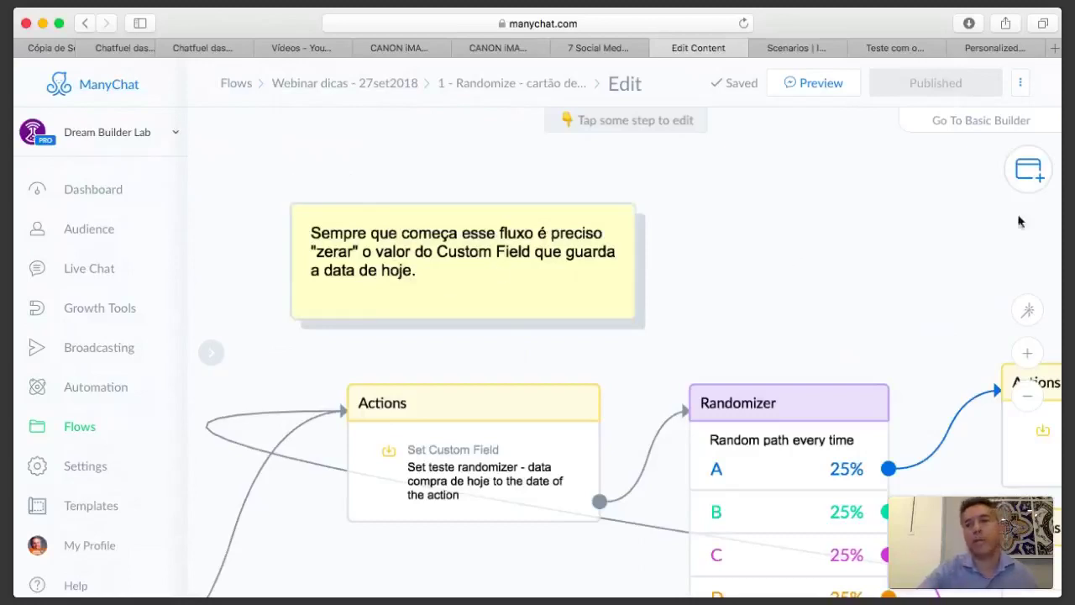
Step: View the step types that can be added to the flow and open the yellow comment note's settings
left_click(1030, 174)
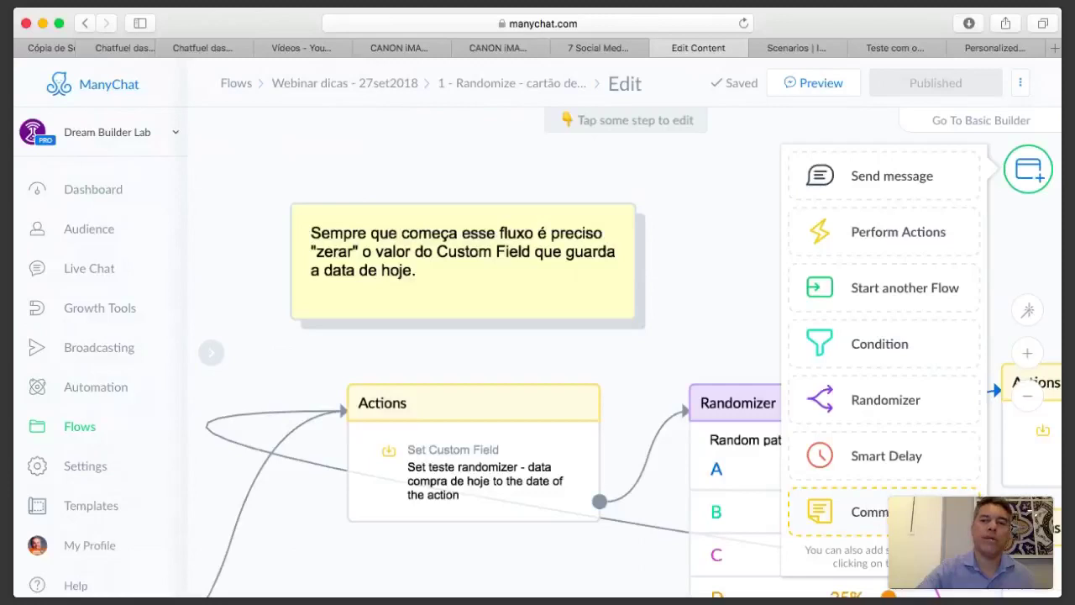
left_click(674, 243)
mouse_move(378, 256)
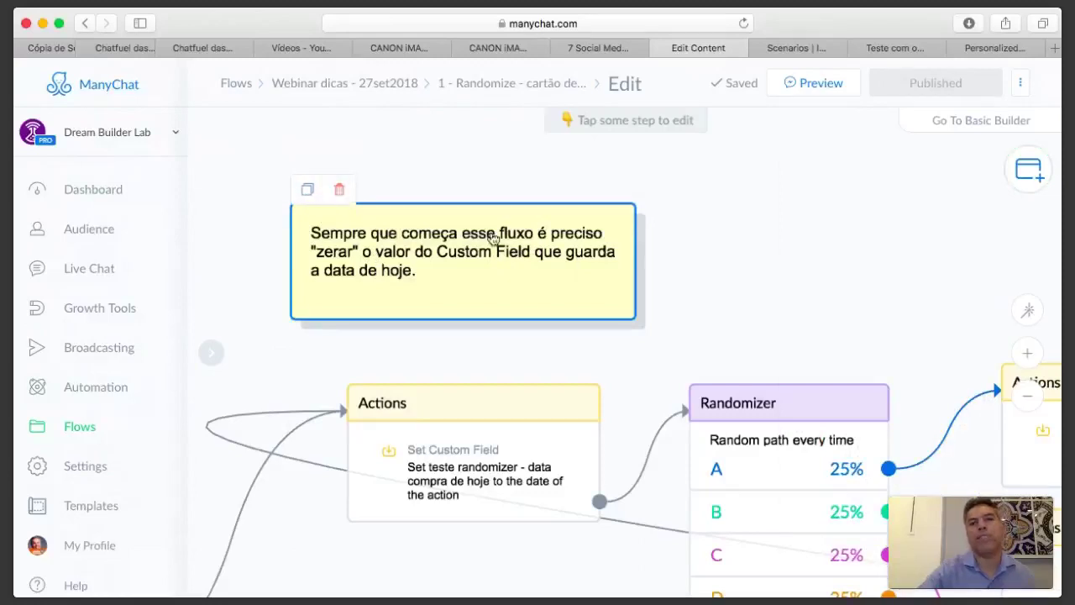
left_click(511, 247)
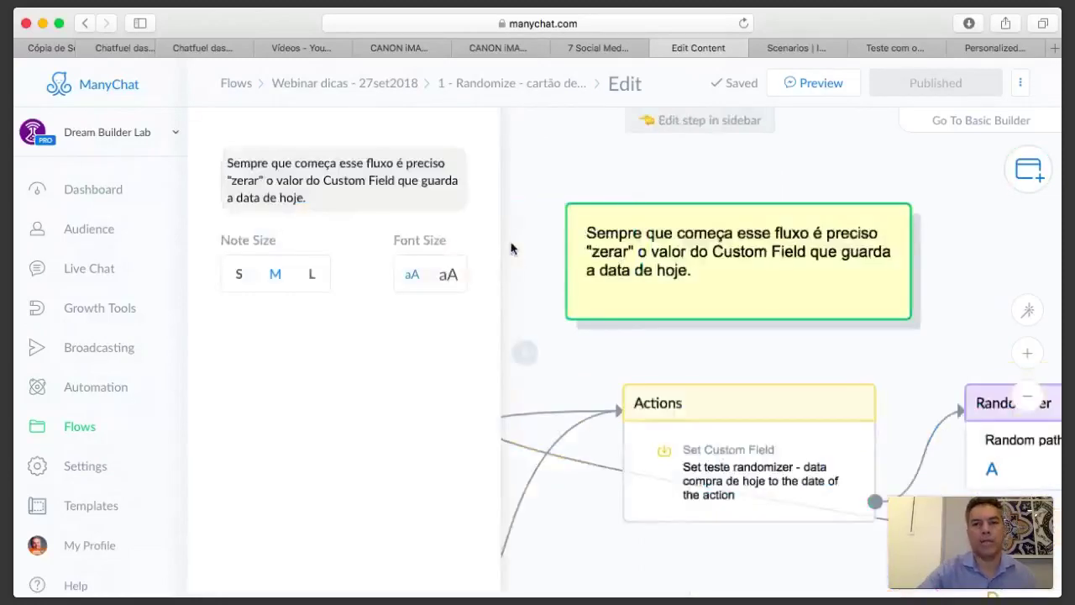
Step: Try the small and large note sizes on the yellow comment note and return it to medium
left_click(277, 168)
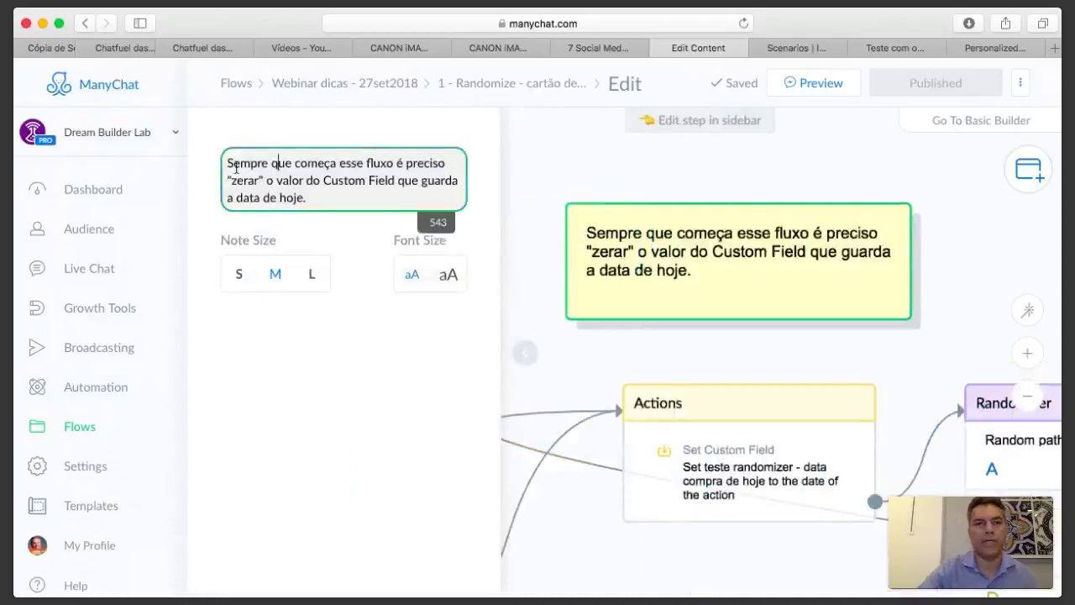
left_click_drag(230, 163, 308, 198)
left_click(317, 196)
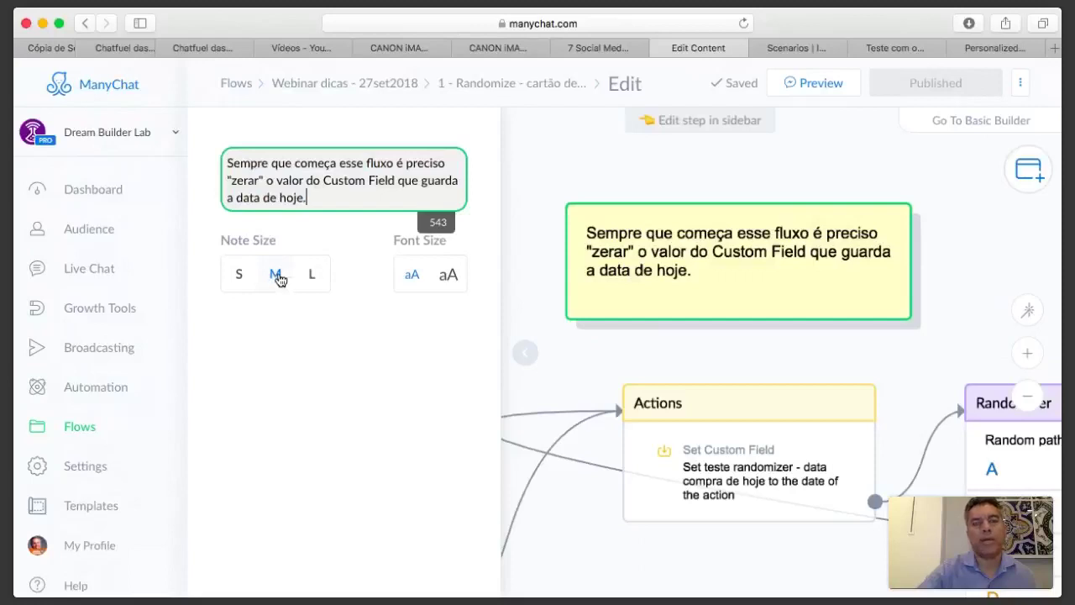
left_click(238, 281)
left_click(237, 277)
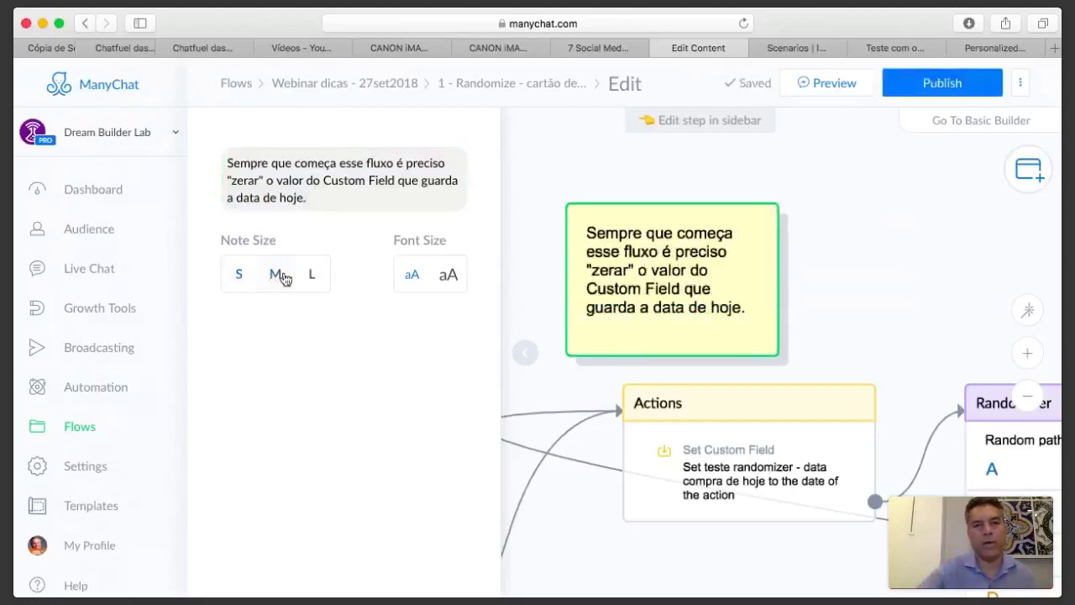
left_click(312, 278)
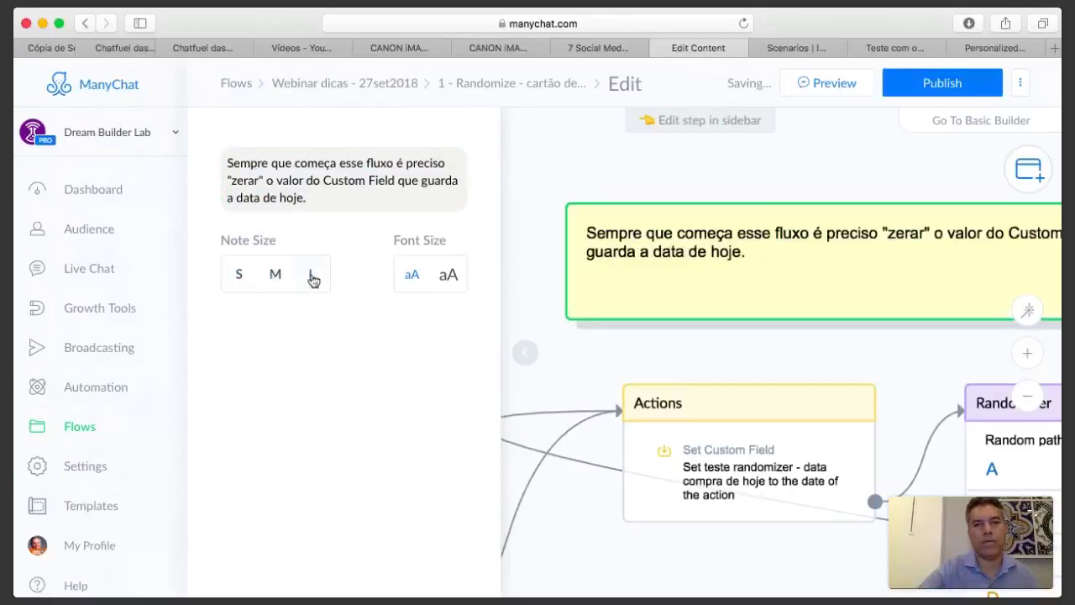
left_click(277, 286)
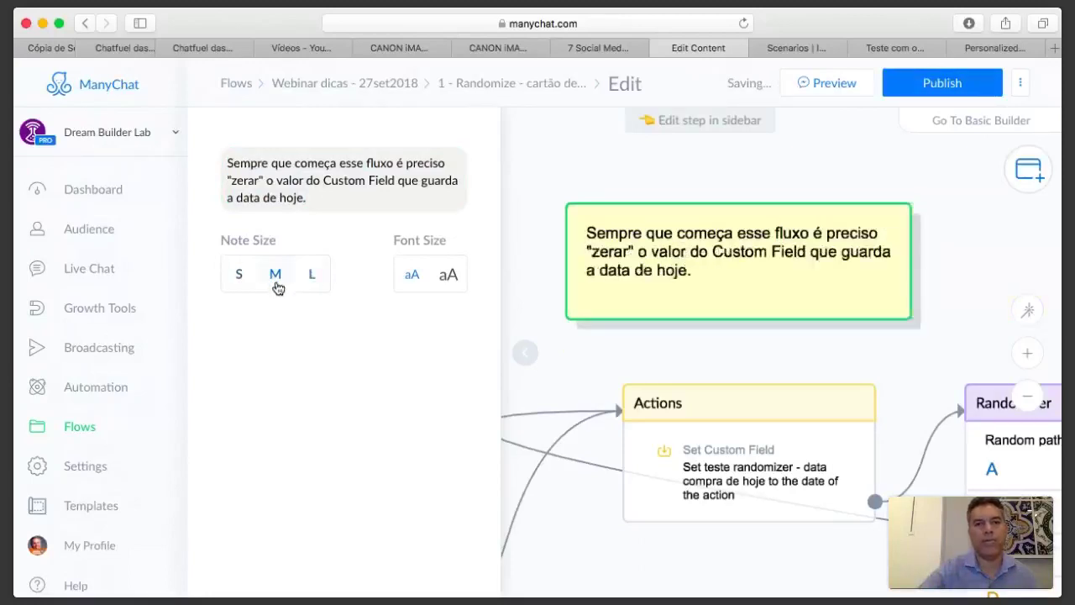
Step: Try the larger font size on the comment note, restore the smaller one and close the note's settings
left_click(449, 277)
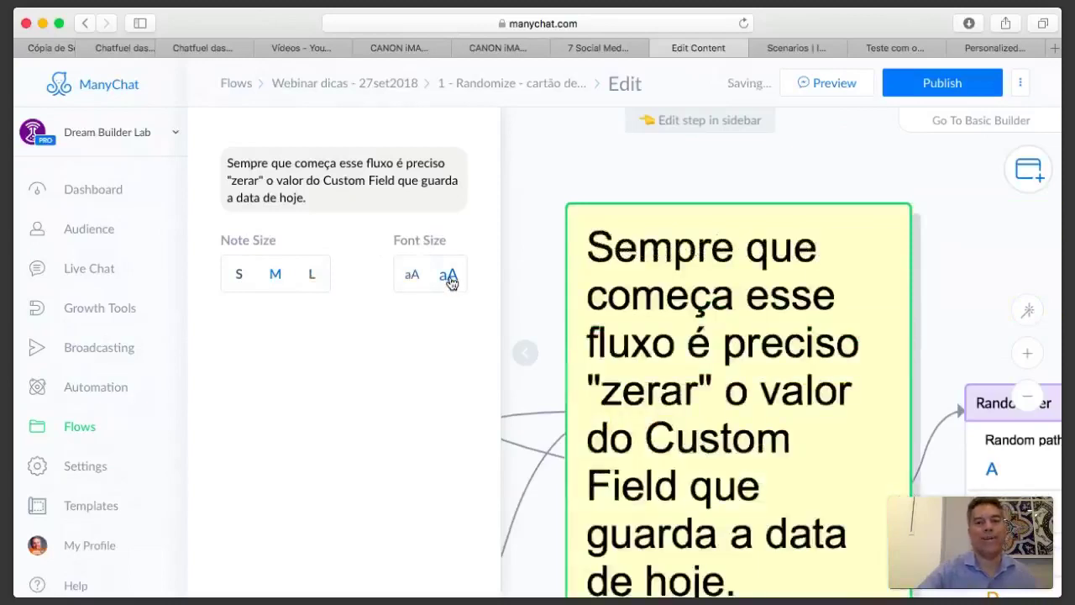
left_click(412, 280)
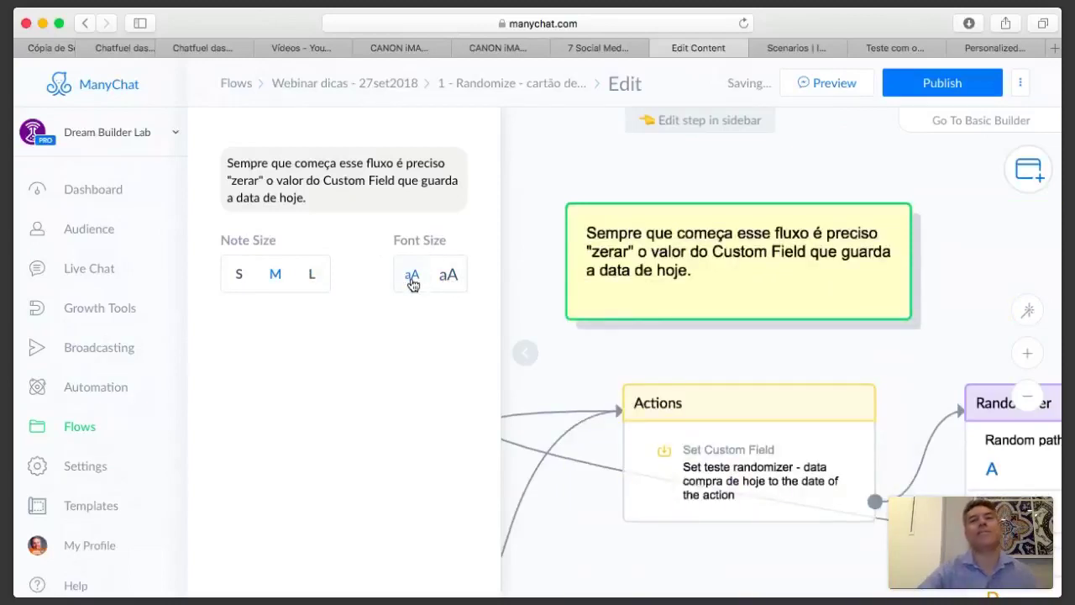
left_click(759, 186)
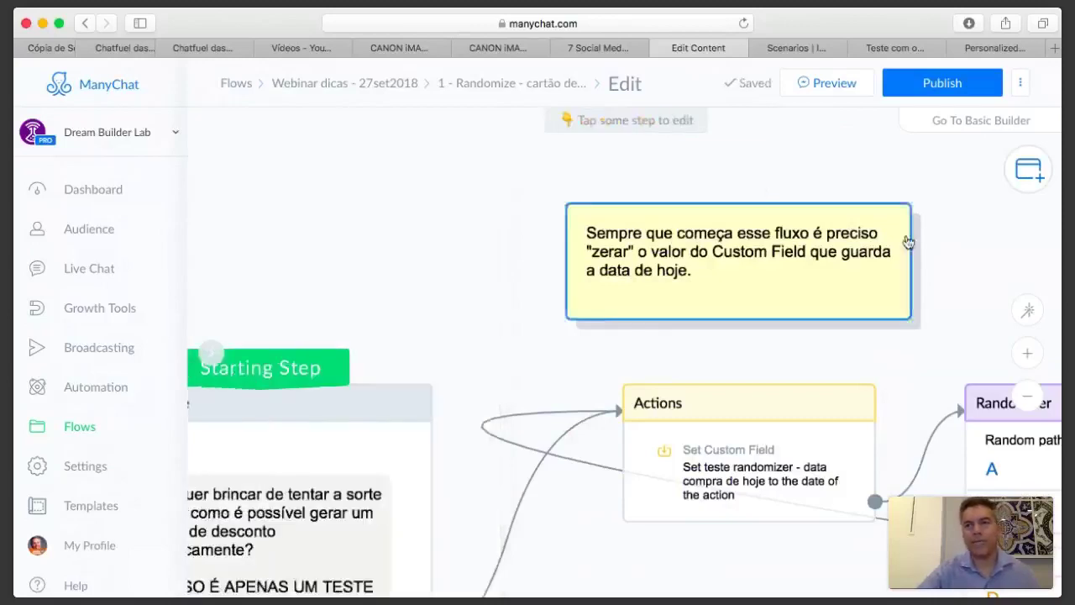
left_click_drag(963, 274, 777, 249)
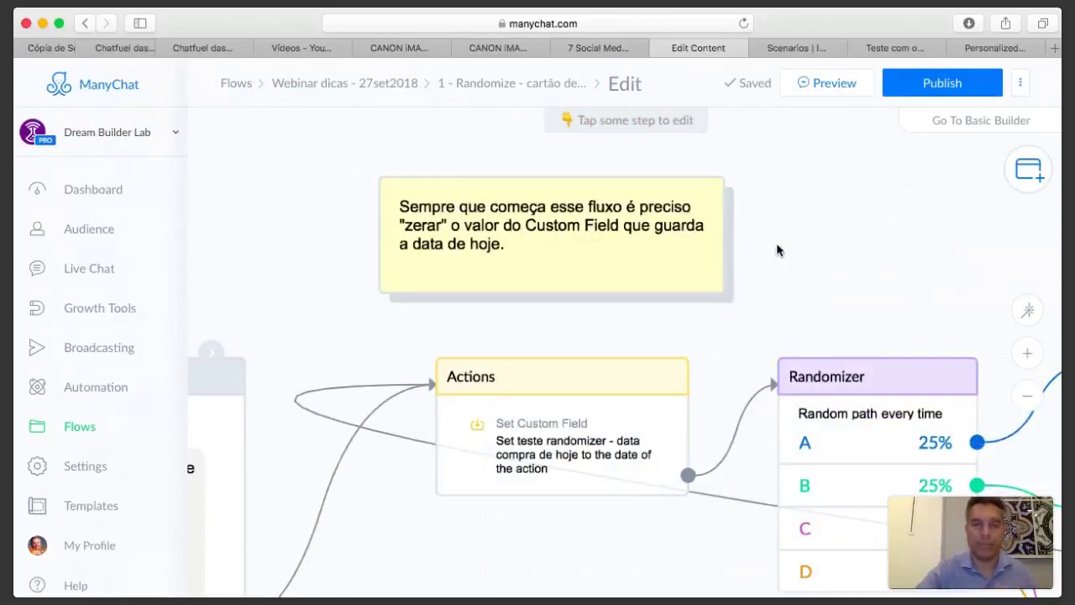
Step: Start a new template in ManyChat using the Dream Builder Lab page as its source
left_click(89, 512)
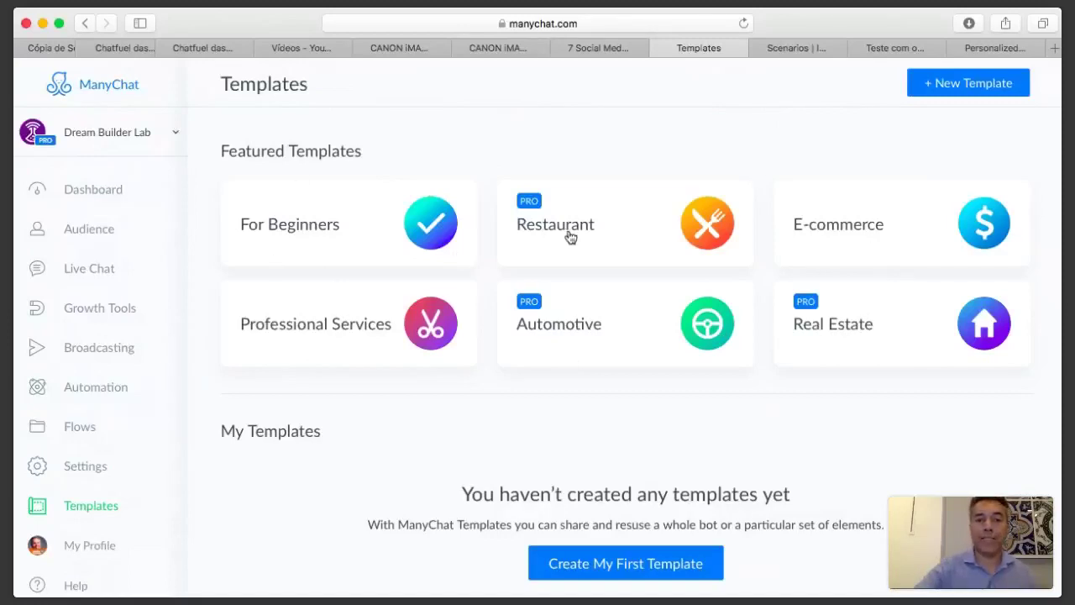
scroll(771, 382, "down", 1)
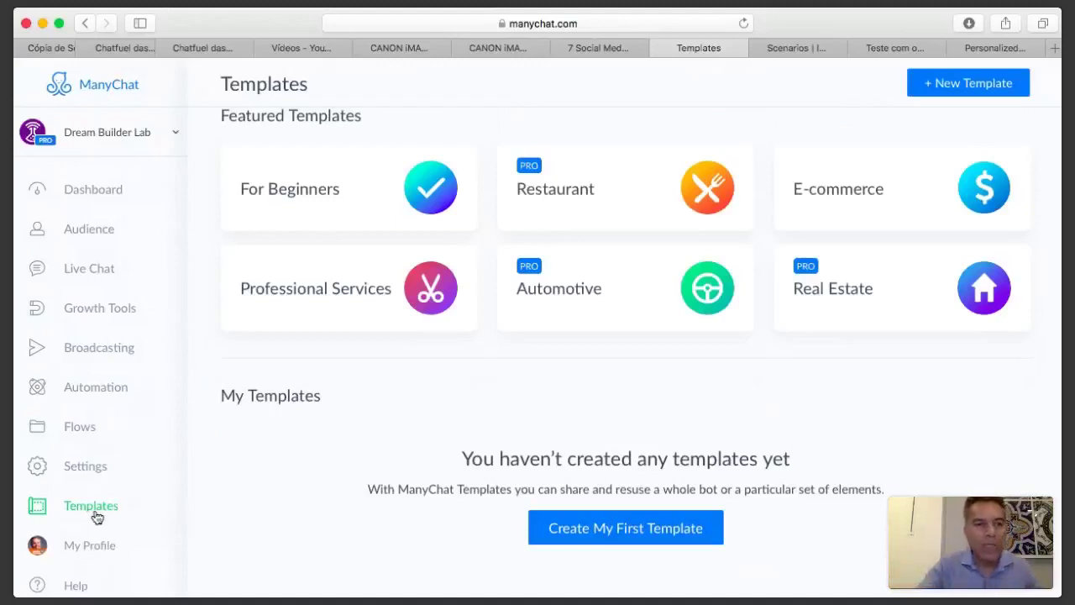
left_click(631, 530)
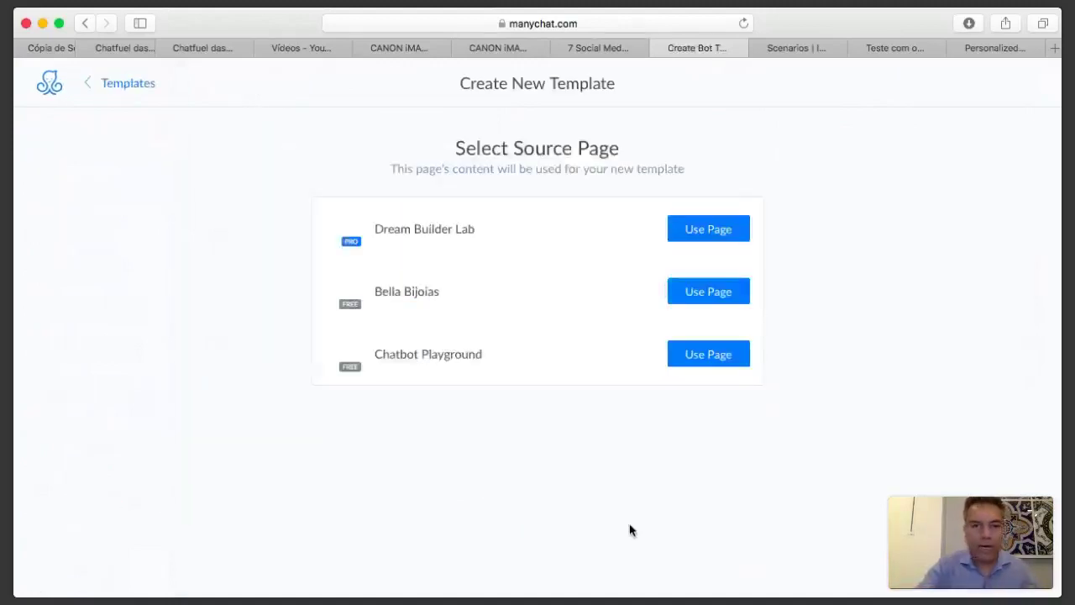
left_click(704, 236)
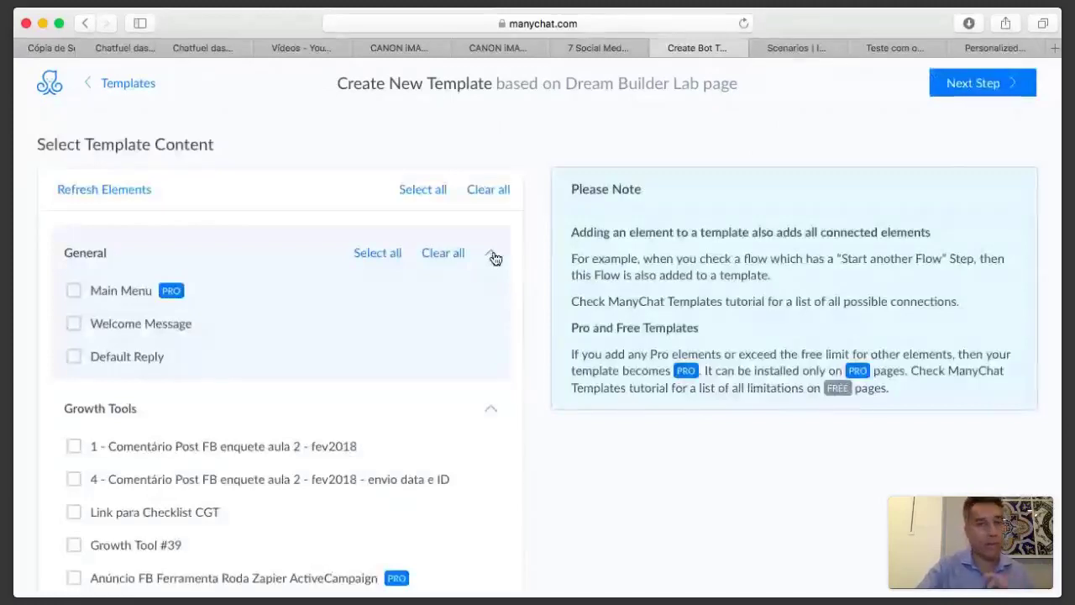
Step: Collapse the General, Growth Tools, Keywords and Sequences sections of the template content selection
left_click(491, 254)
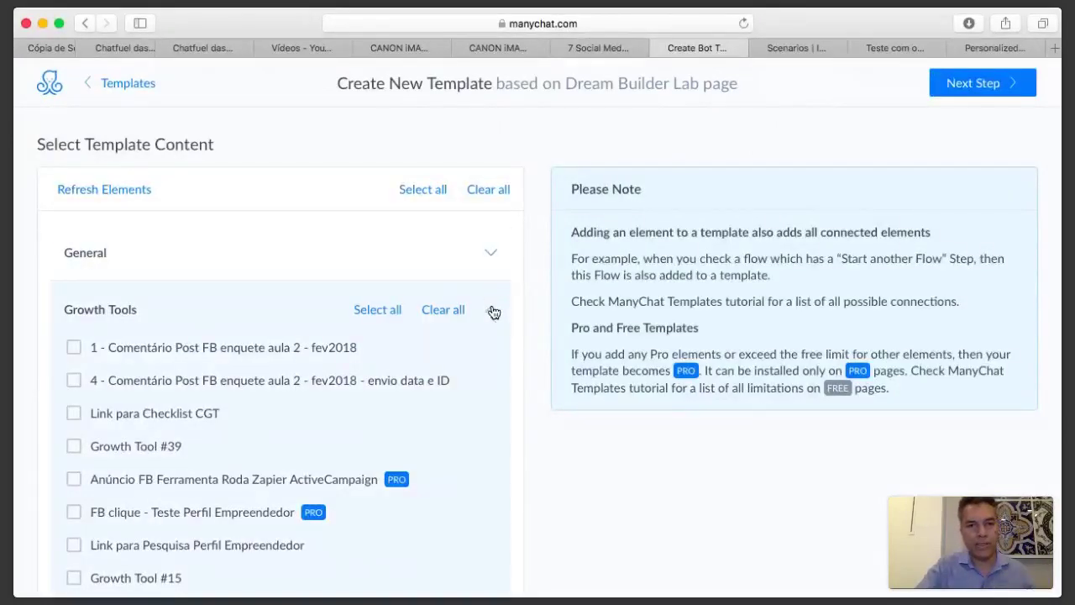
left_click(492, 310)
left_click(493, 367)
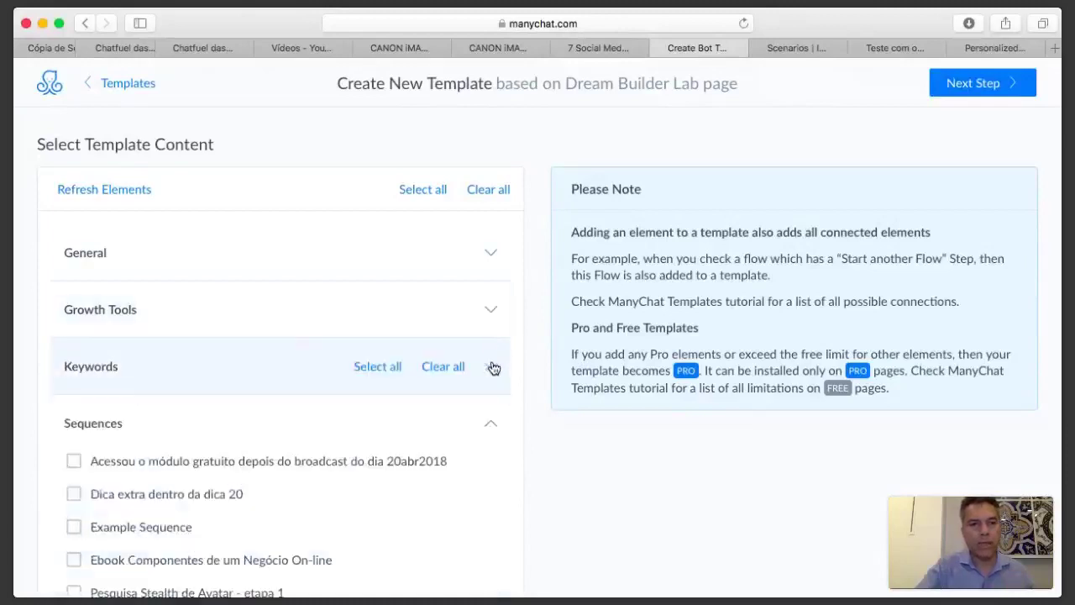
left_click(491, 427)
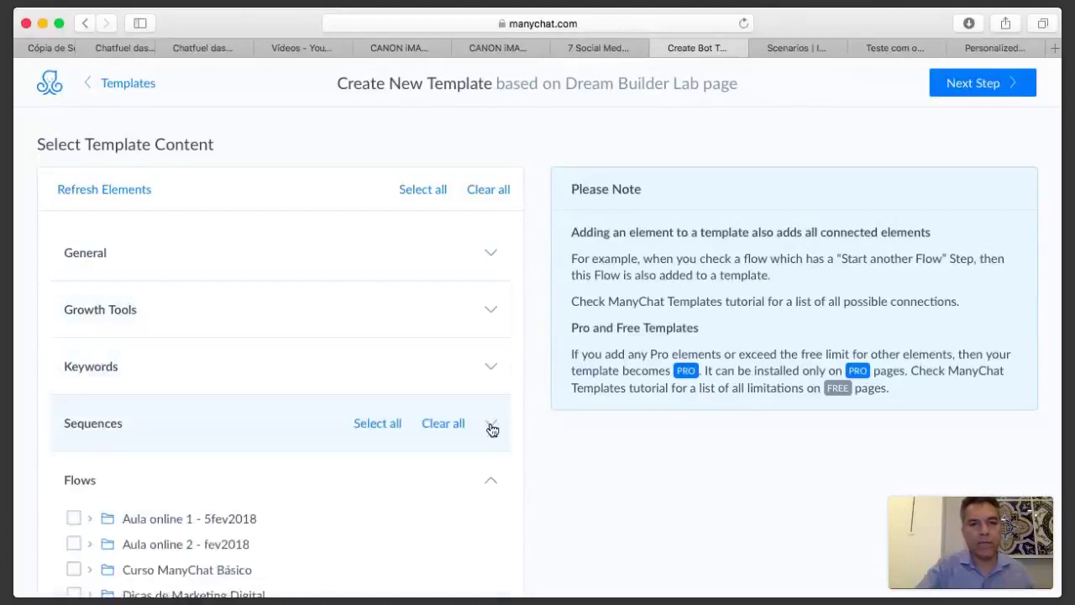
Step: Include the flow "8 - Exemplo de fluxo com Bot Field para template" from the "Webinar dicas - 27set2018" folder in the template
scroll(491, 429, "down", 5)
scroll(366, 393, "down", 5)
scroll(366, 393, "down", 10)
scroll(366, 393, "down", 5)
scroll(366, 393, "down", 15)
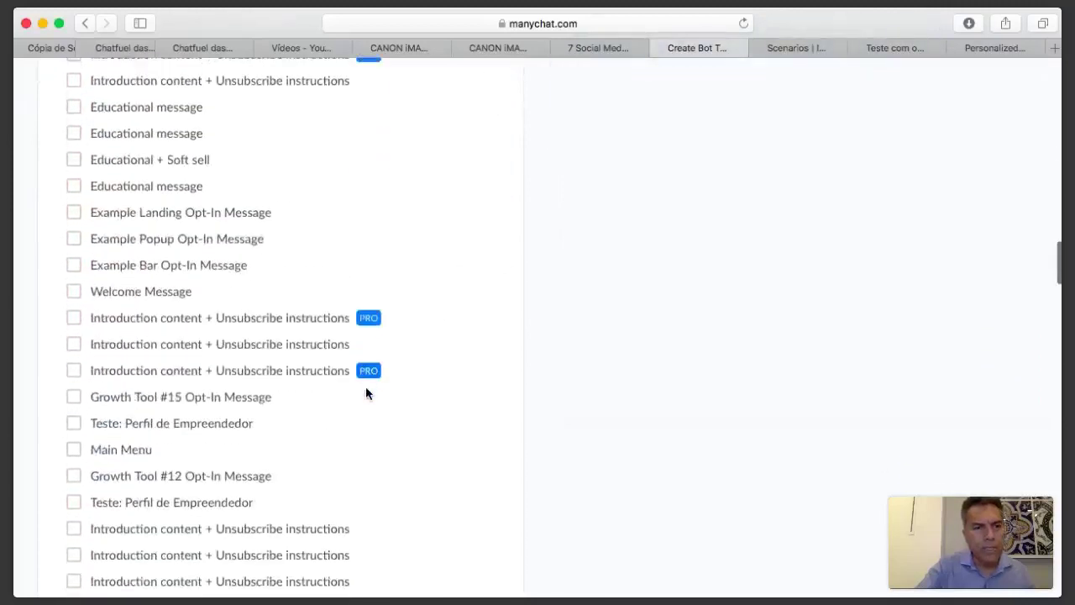
scroll(365, 394, "down", 5)
scroll(365, 393, "up", 10)
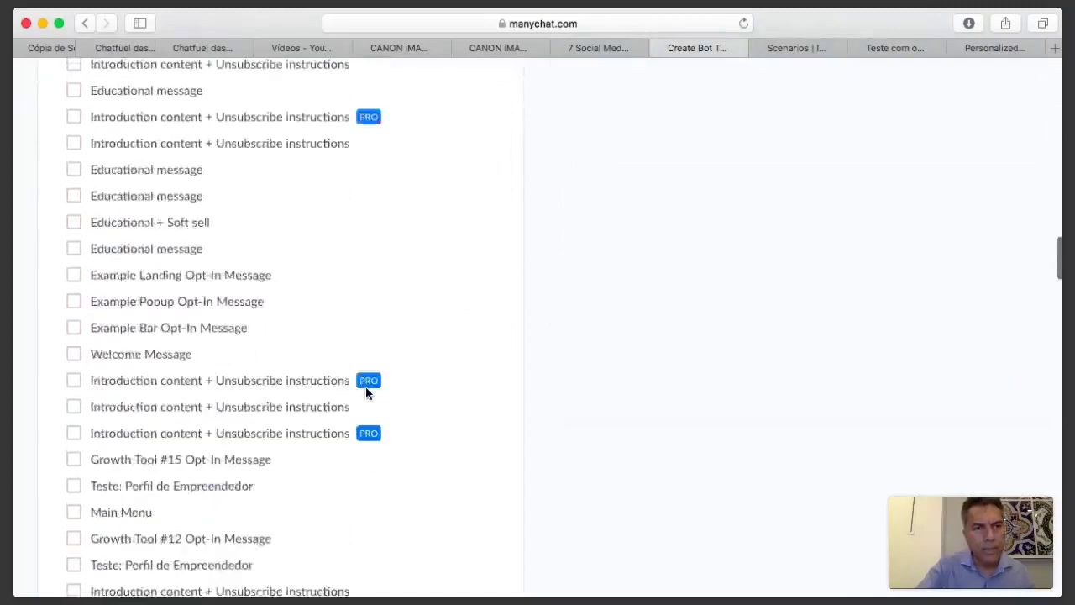
scroll(365, 394, "up", 15)
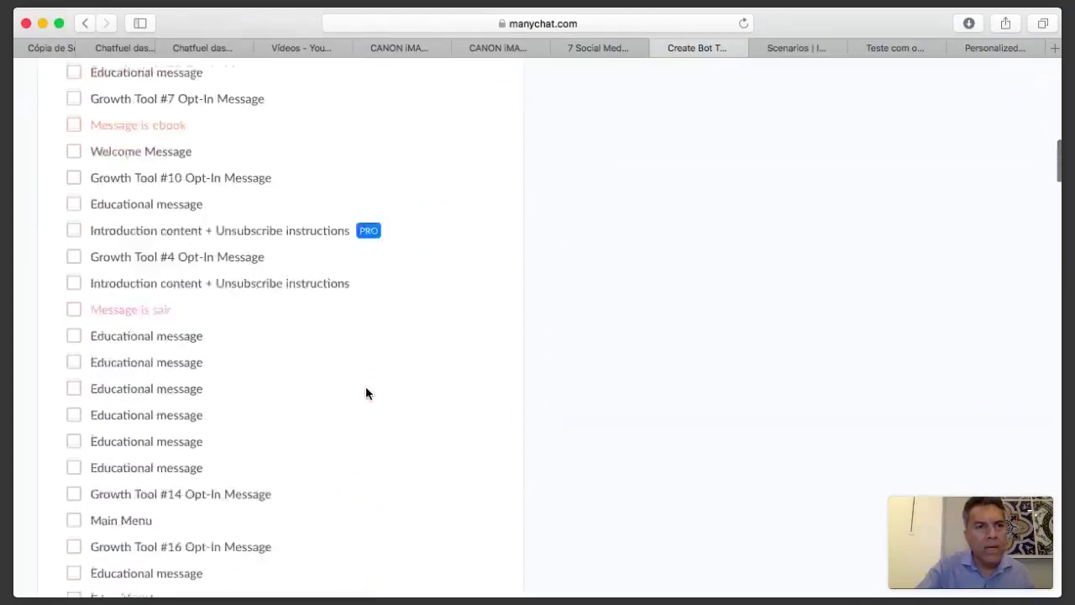
scroll(365, 393, "up", 5)
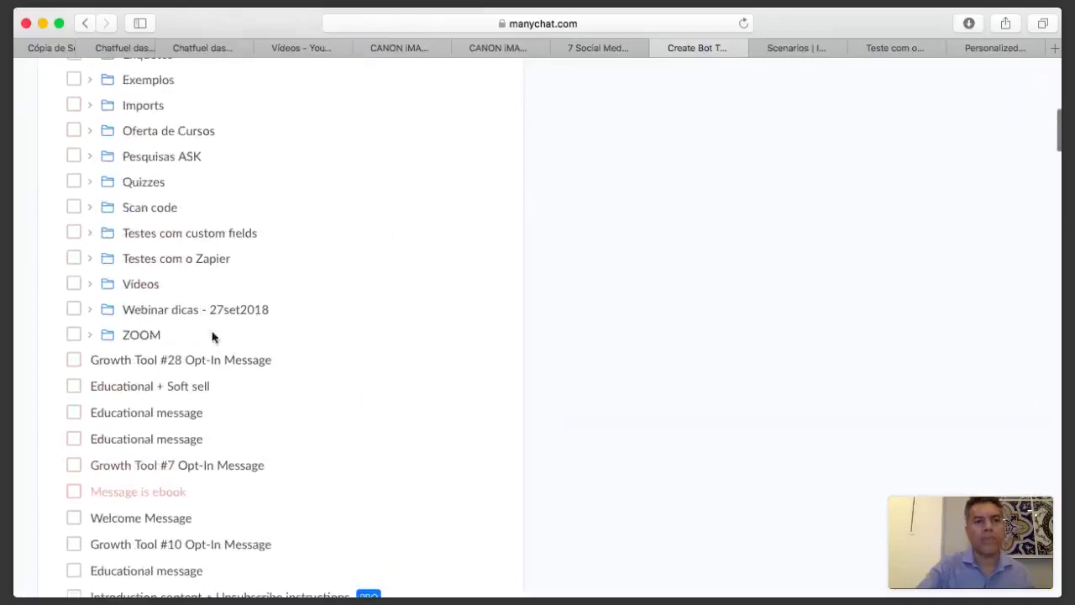
left_click(168, 312)
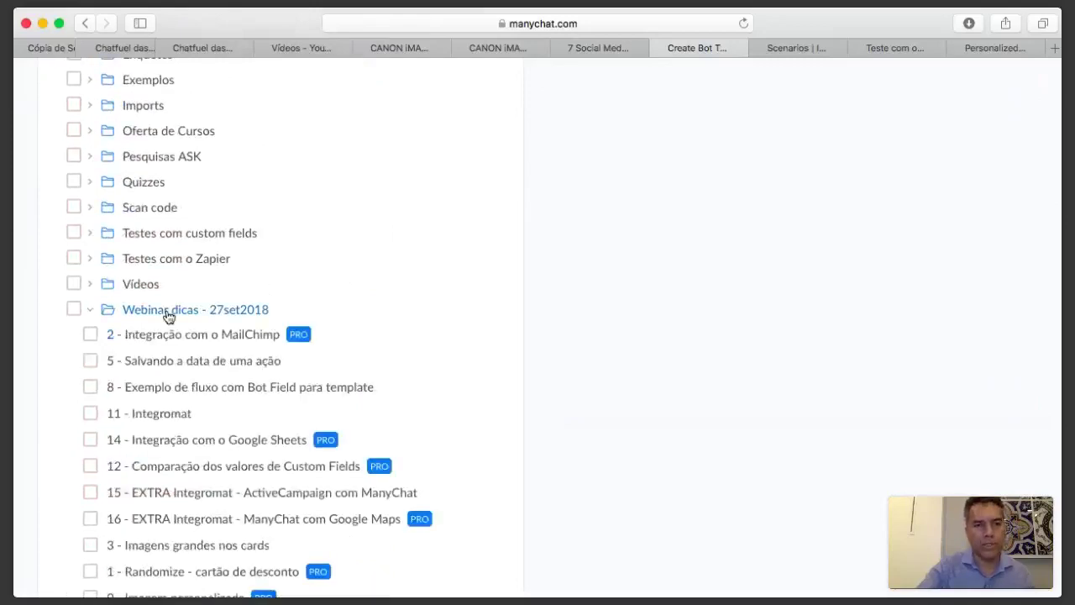
scroll(369, 360, "down", 1)
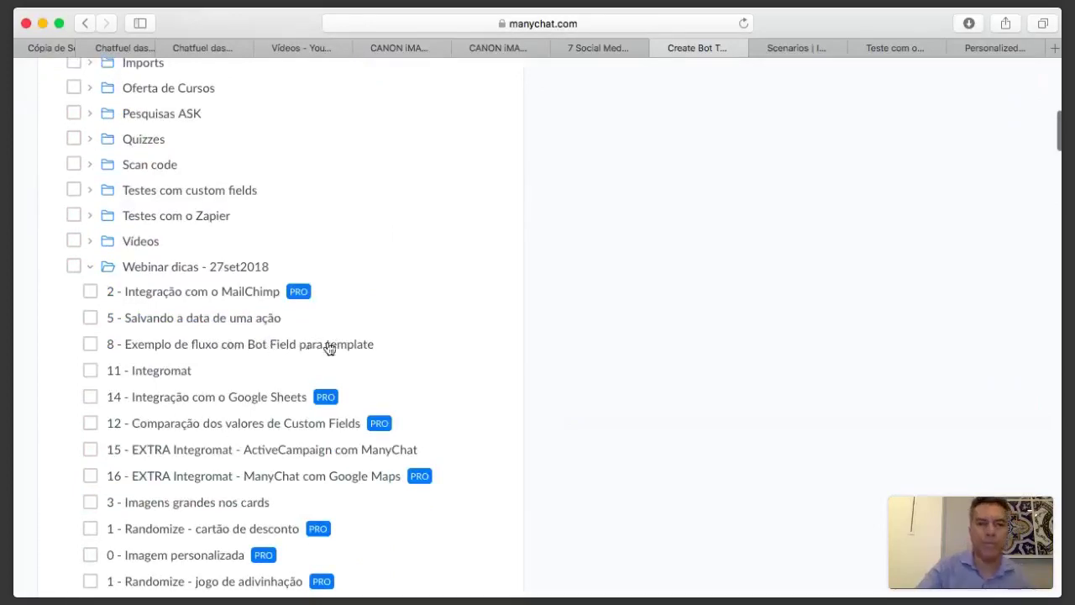
left_click(90, 344)
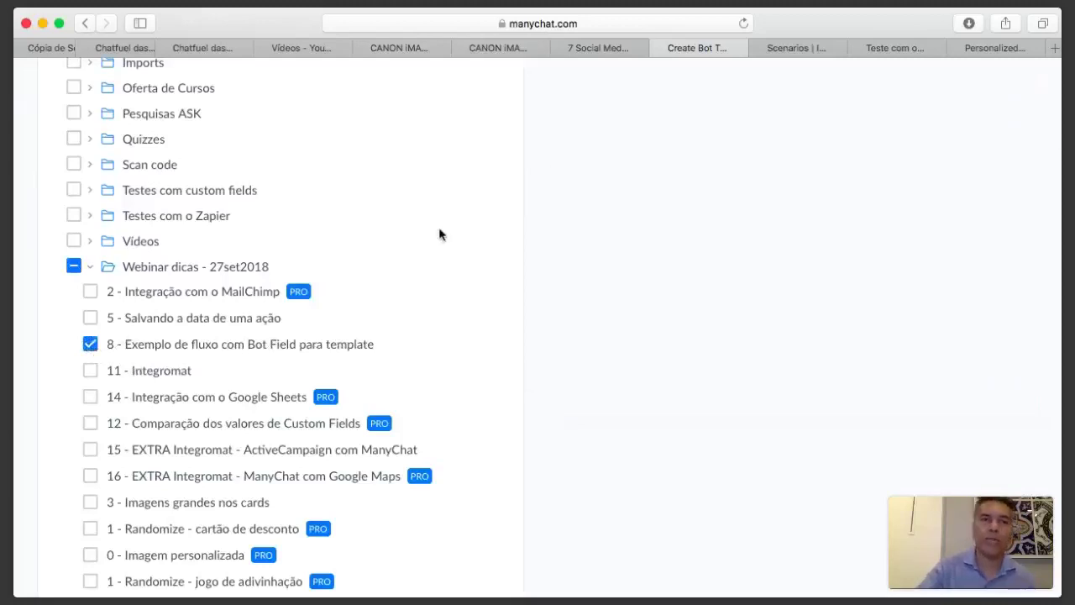
Step: Continue to the bot field setup and have the "Whatsapp da empresa" field filled in during template installation
scroll(438, 229, "up", 10)
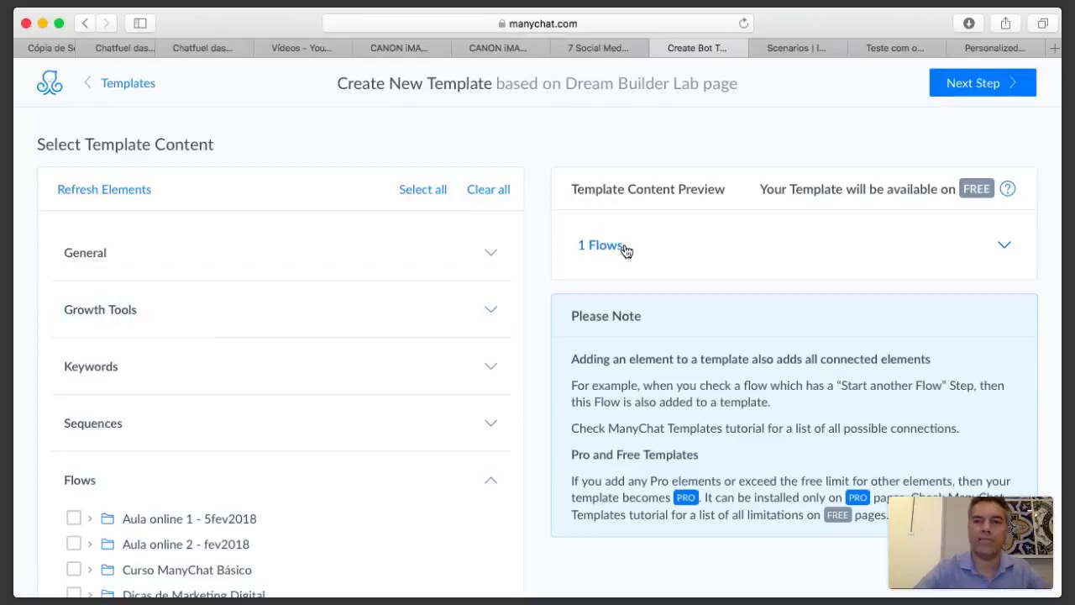
left_click(987, 88)
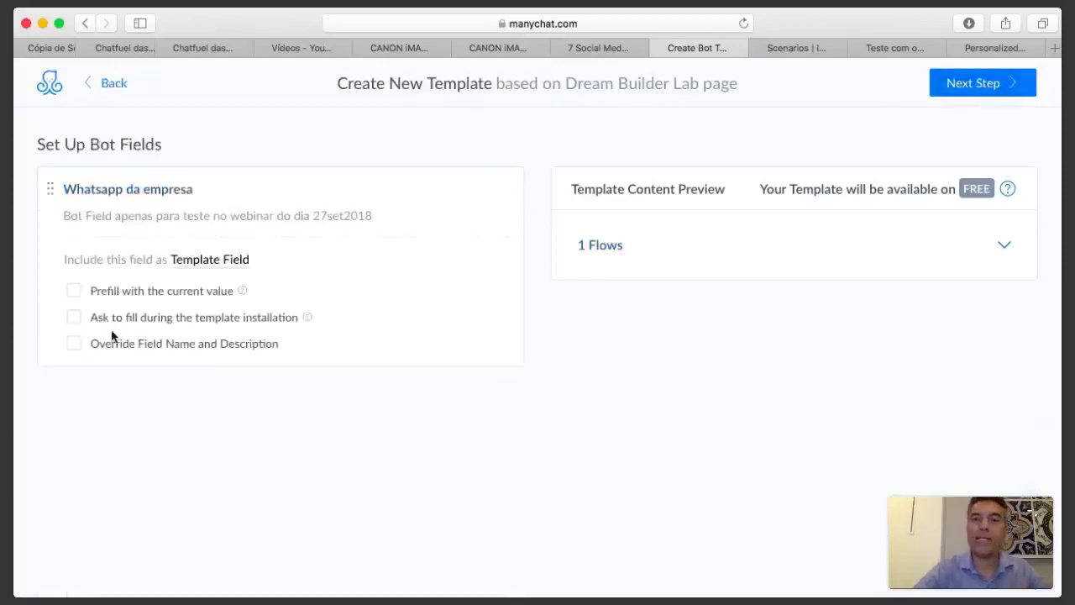
left_click(73, 320)
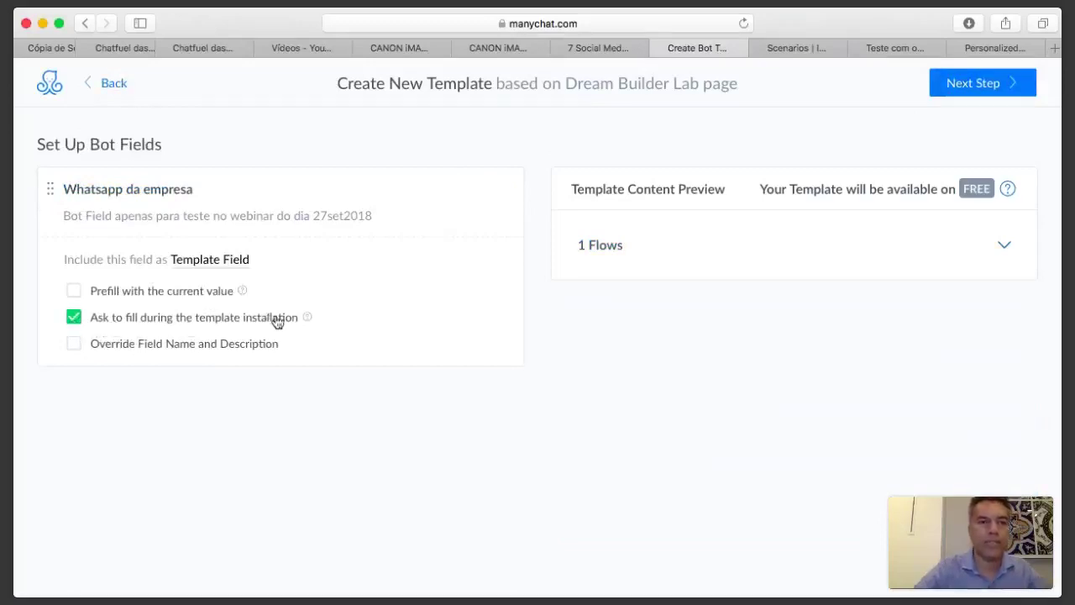
mouse_move(307, 320)
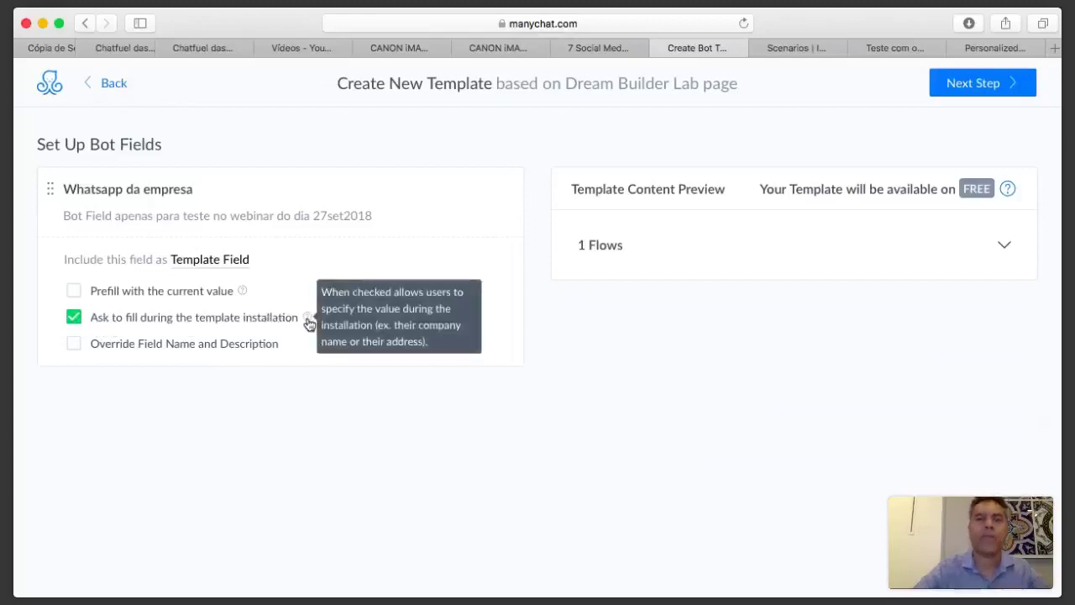
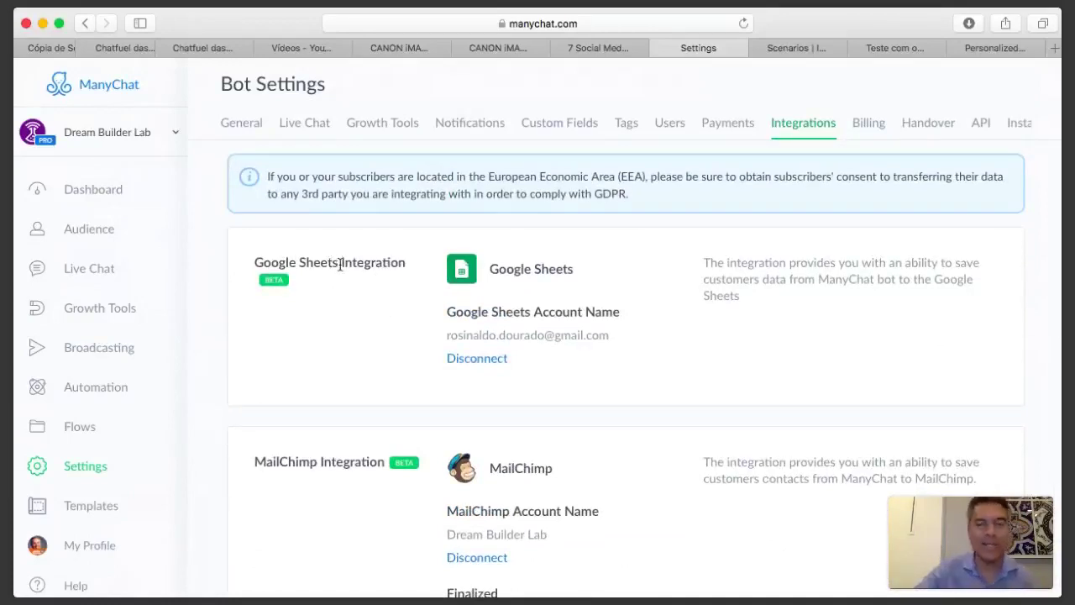
Step: Look through the integrations offered in the bot settings, from Google Sheets to ConvertKit
scroll(340, 265, "down", 10)
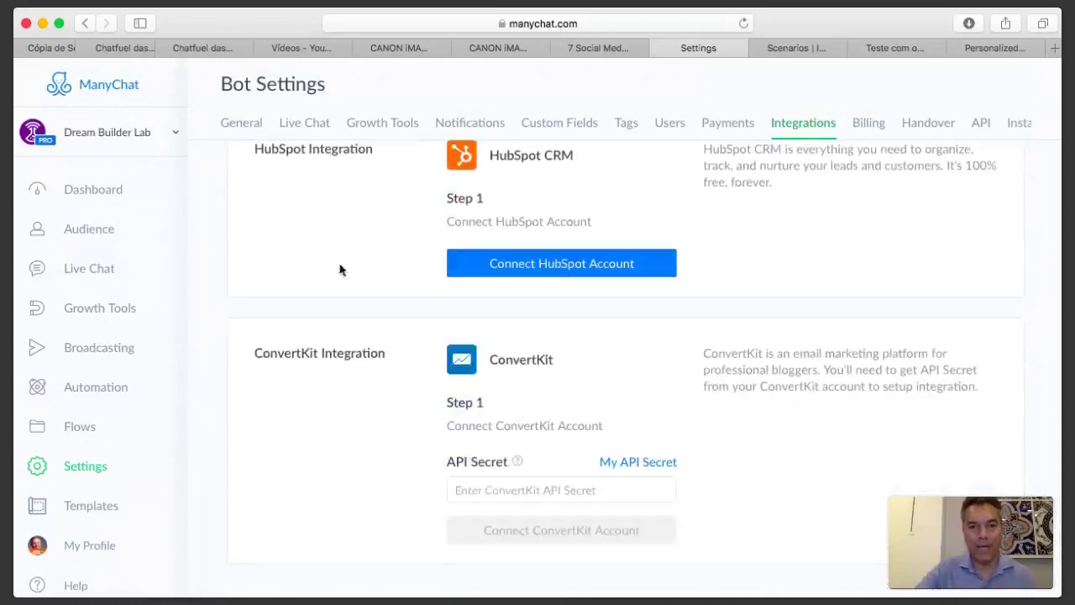
scroll(339, 269, "up", 10)
scroll(340, 269, "up", 2)
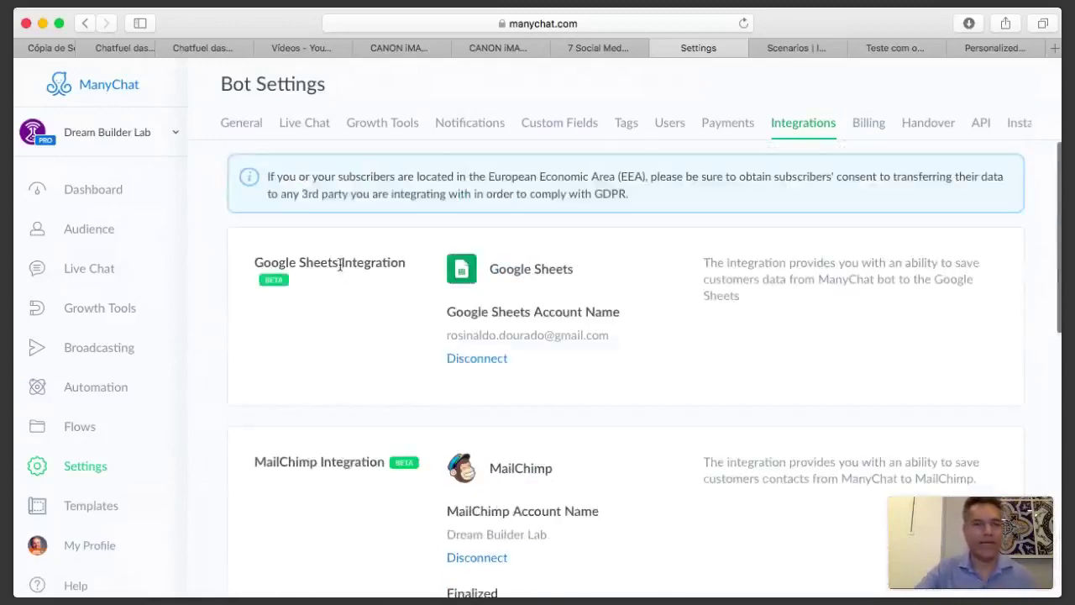
Step: Open the flow "15 - EXTRA Integromat - ActiveCampaign com ManyChat" from the "Webinar dicas - 27set2018" folder
left_click(87, 433)
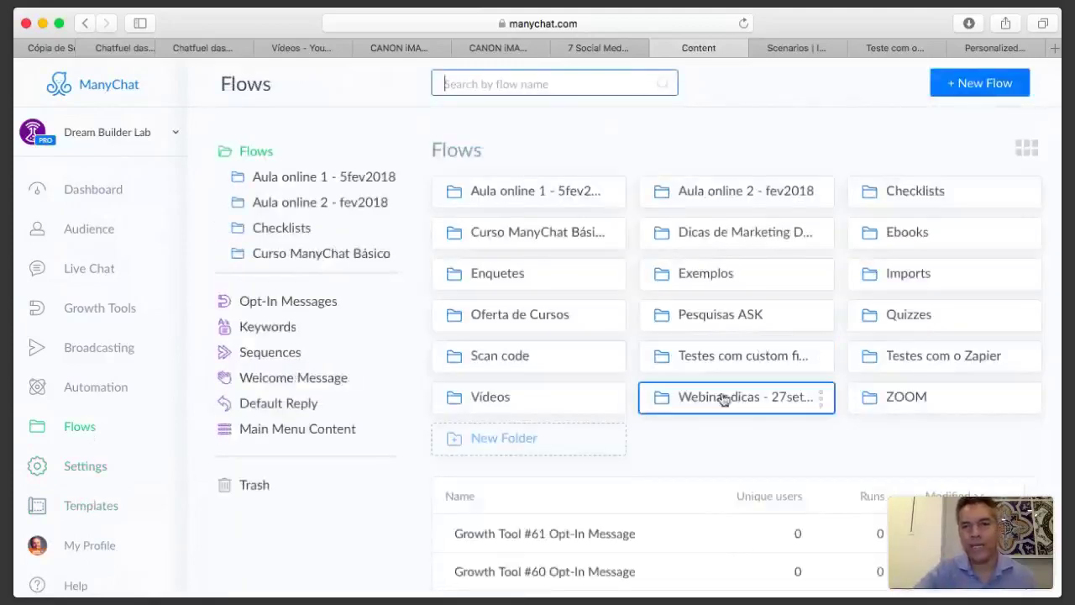
left_click(726, 398)
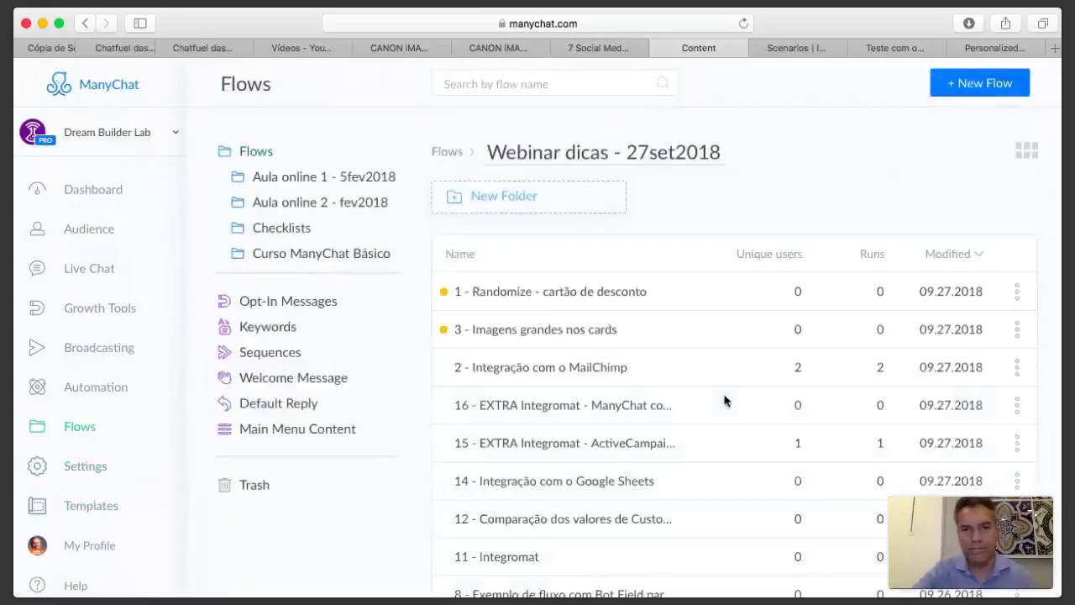
scroll(594, 370, "down", 3)
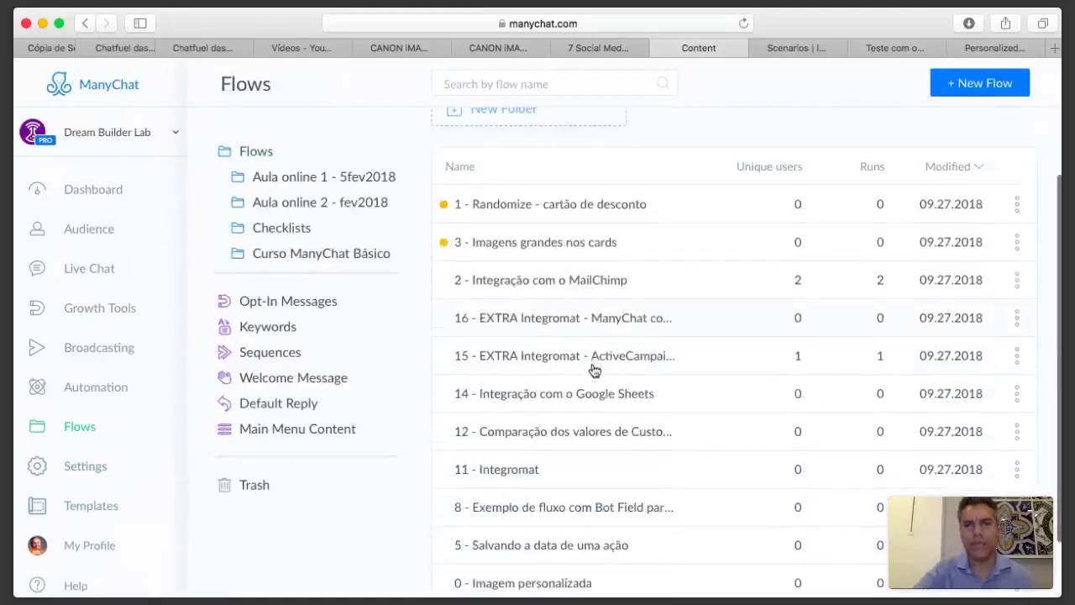
scroll(594, 369, "down", 2)
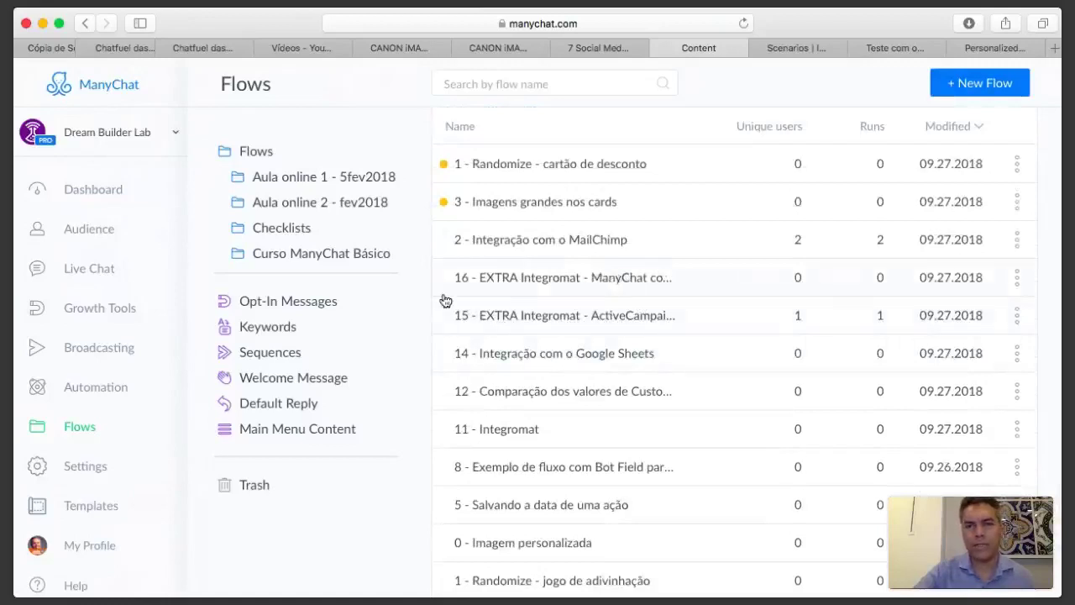
left_click(546, 324)
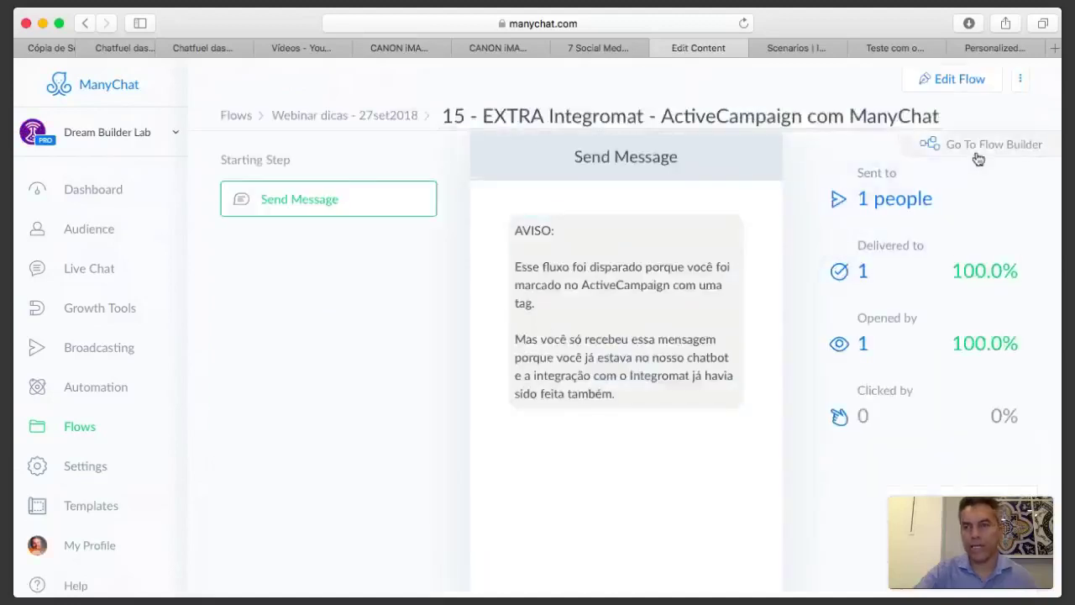
Step: Show the flow "15 - EXTRA Integromat - ActiveCampaign com ManyChat" in Flow Builder and open it for editing
left_click(978, 151)
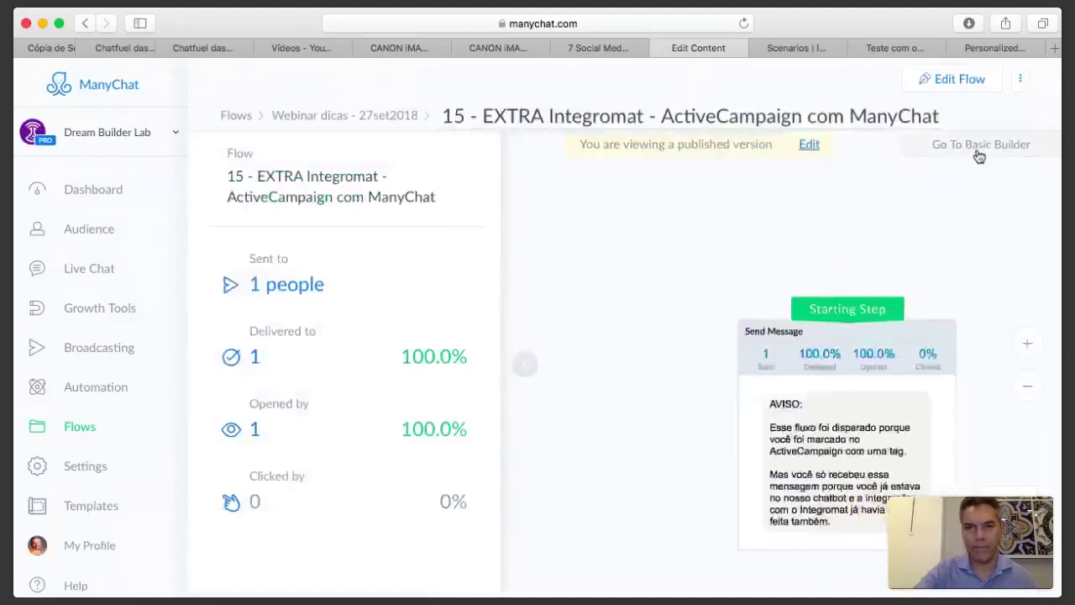
left_click_drag(996, 271, 720, 269)
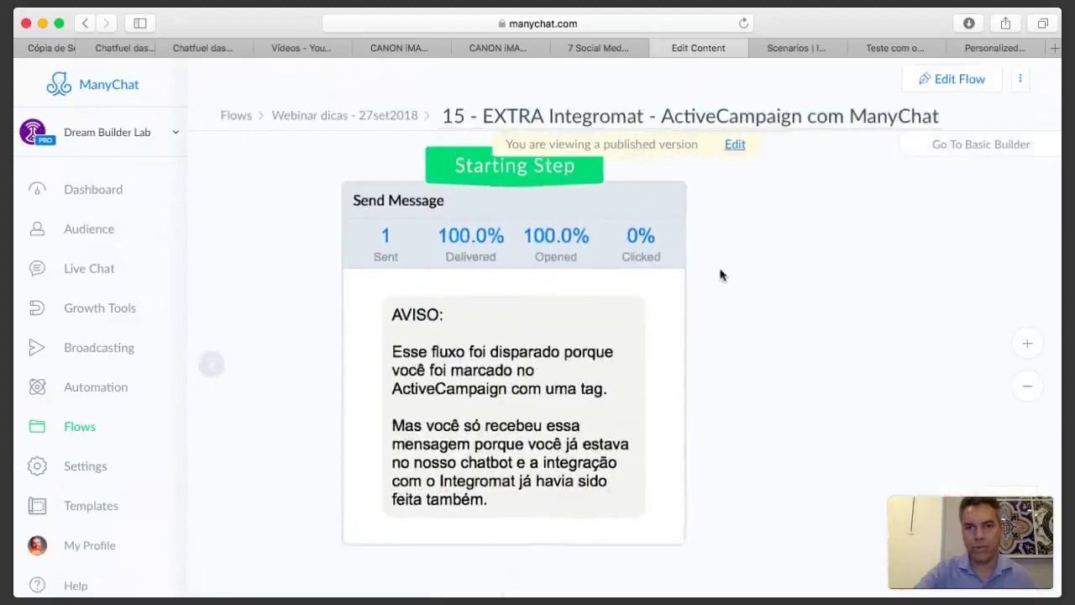
scroll(751, 311, "down", 2)
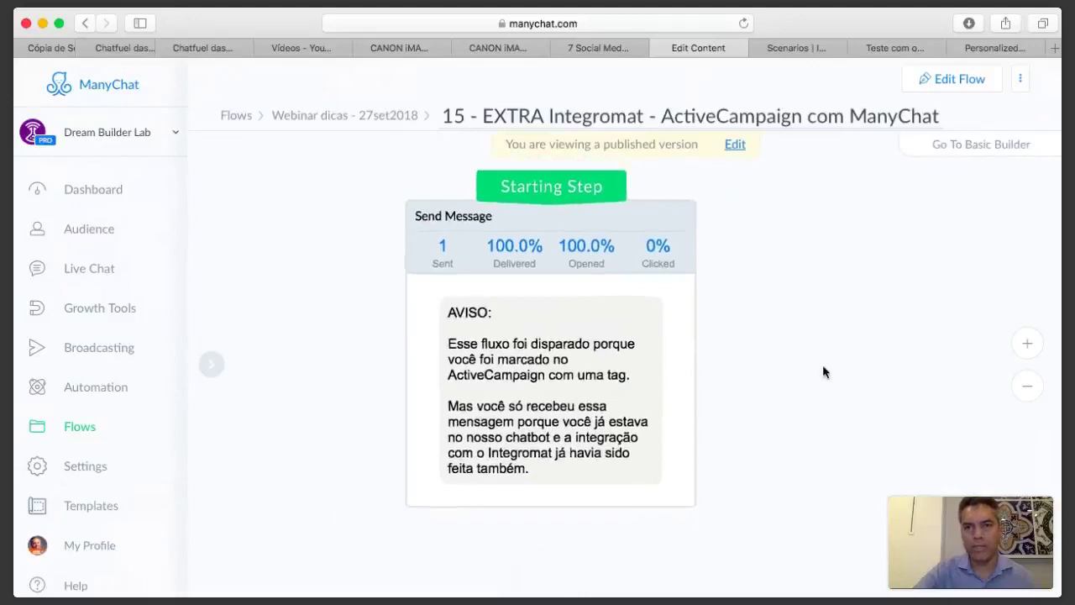
left_click(946, 79)
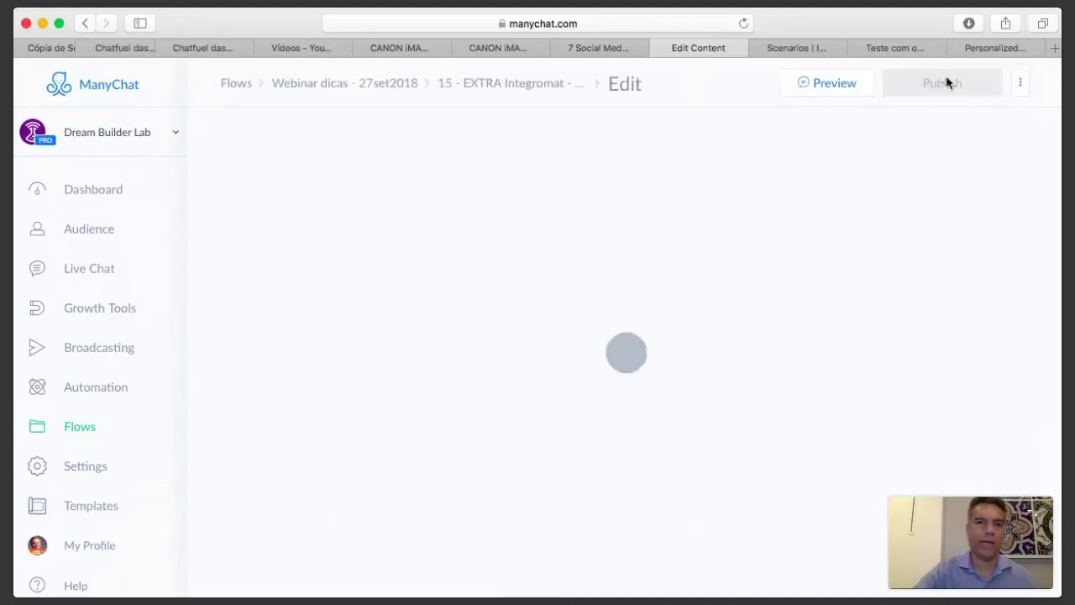
left_click_drag(896, 316, 735, 310)
scroll(734, 310, "down", 1)
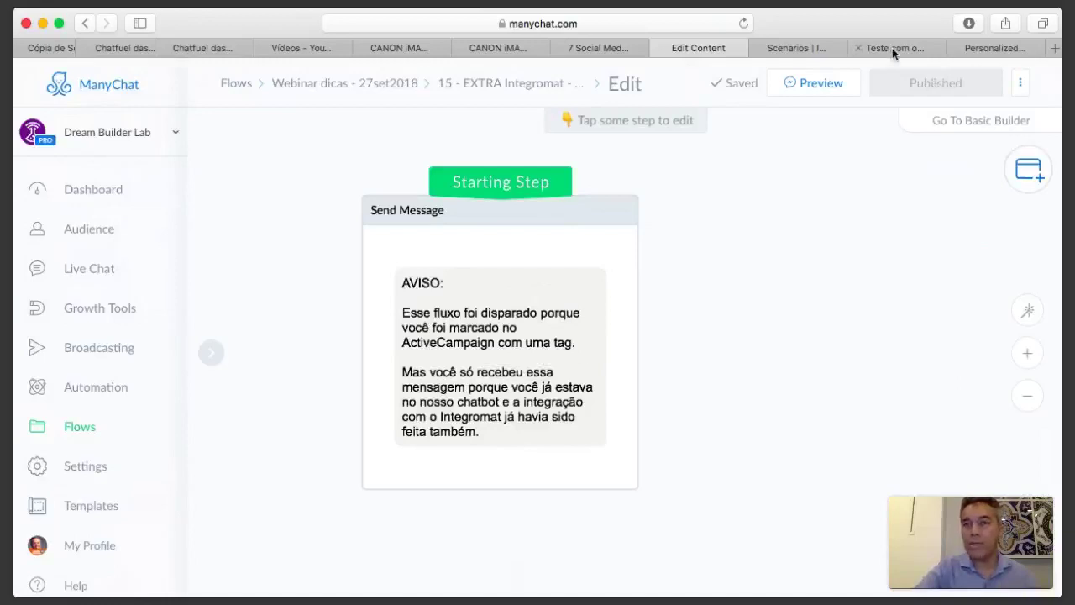
Step: Switch to Integromat and open the scenario "Integration ActiveCampaign, ManyChat"
left_click(798, 50)
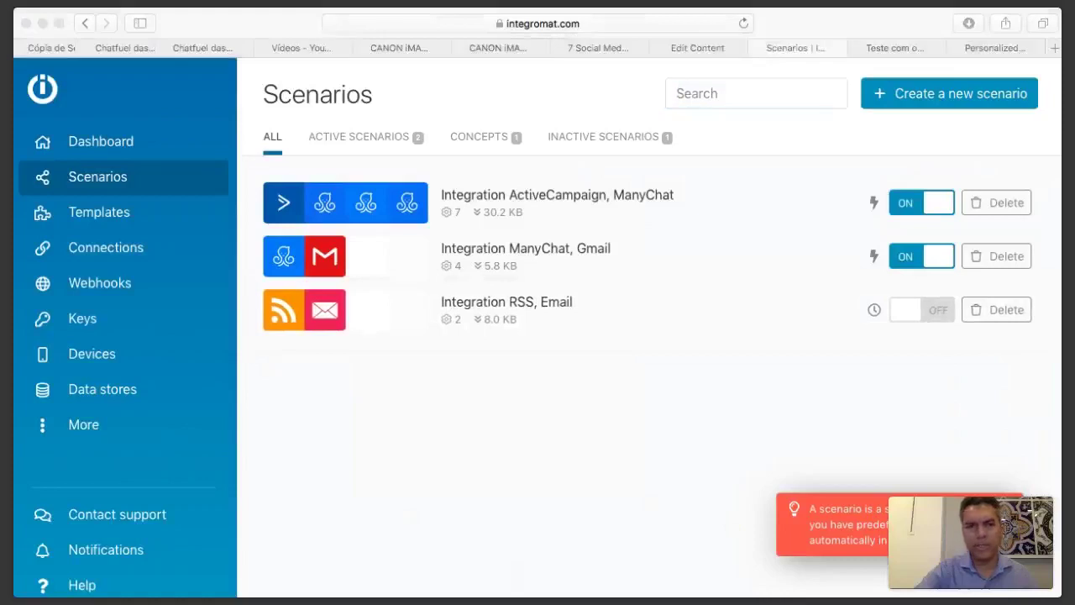
key("super+Tab")
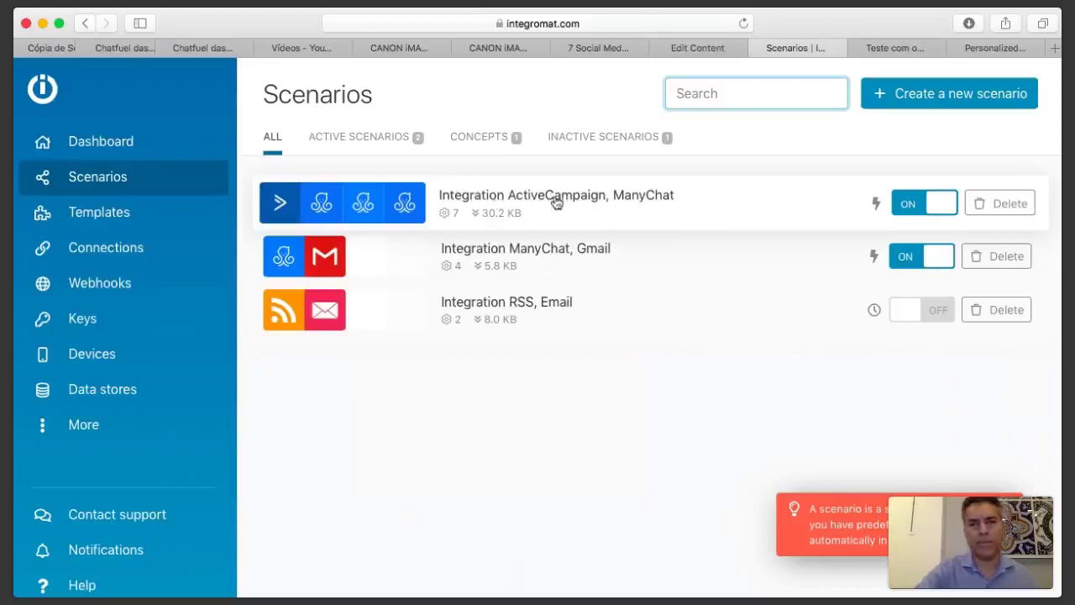
left_click(585, 203)
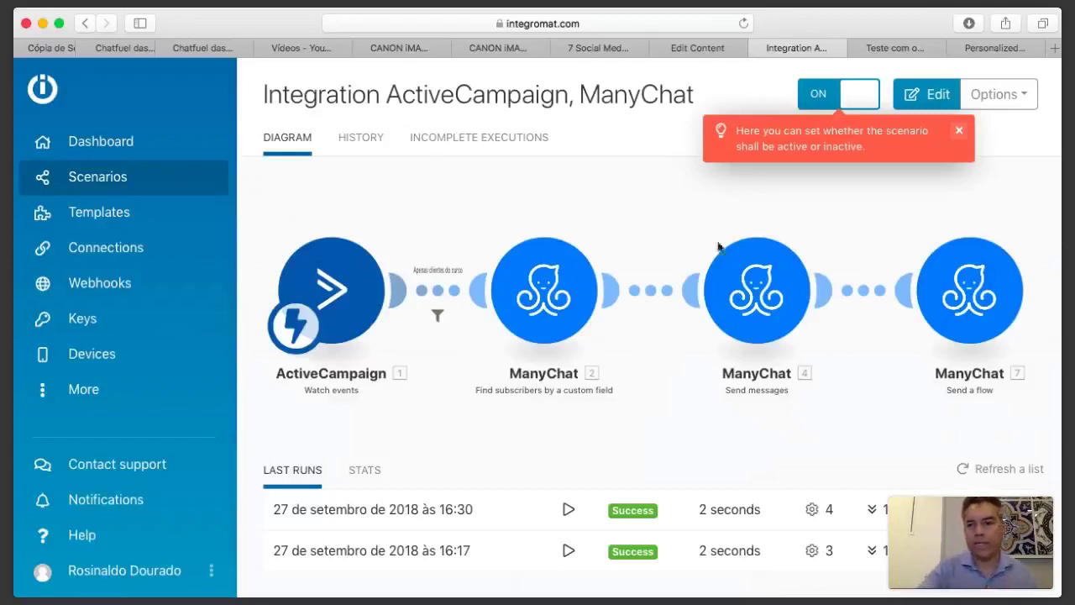
Step: Switch back to ManyChat and look through the general bot settings
left_click(706, 48)
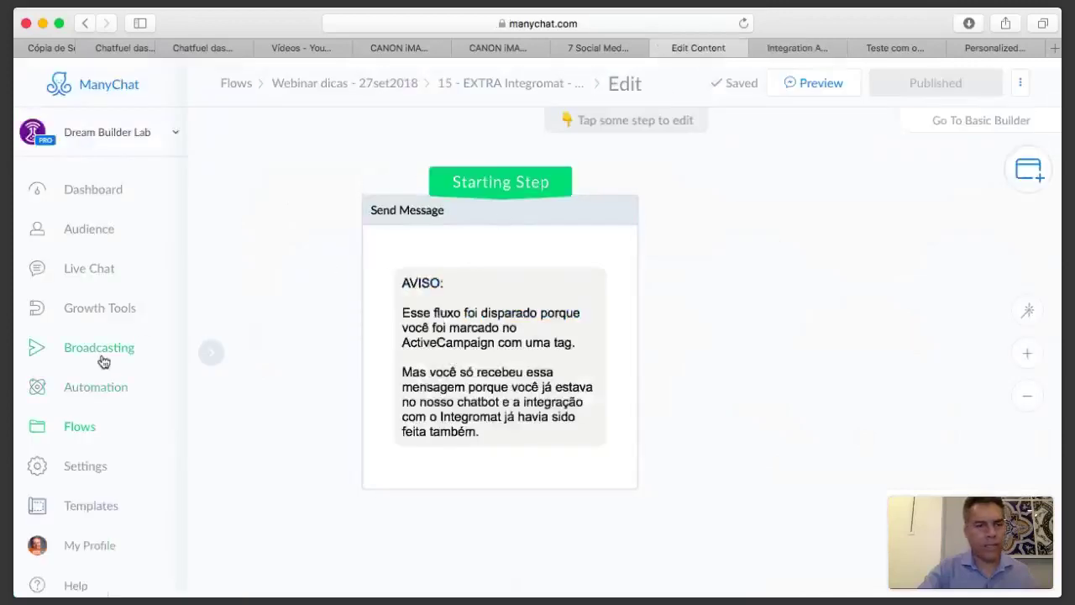
left_click(84, 467)
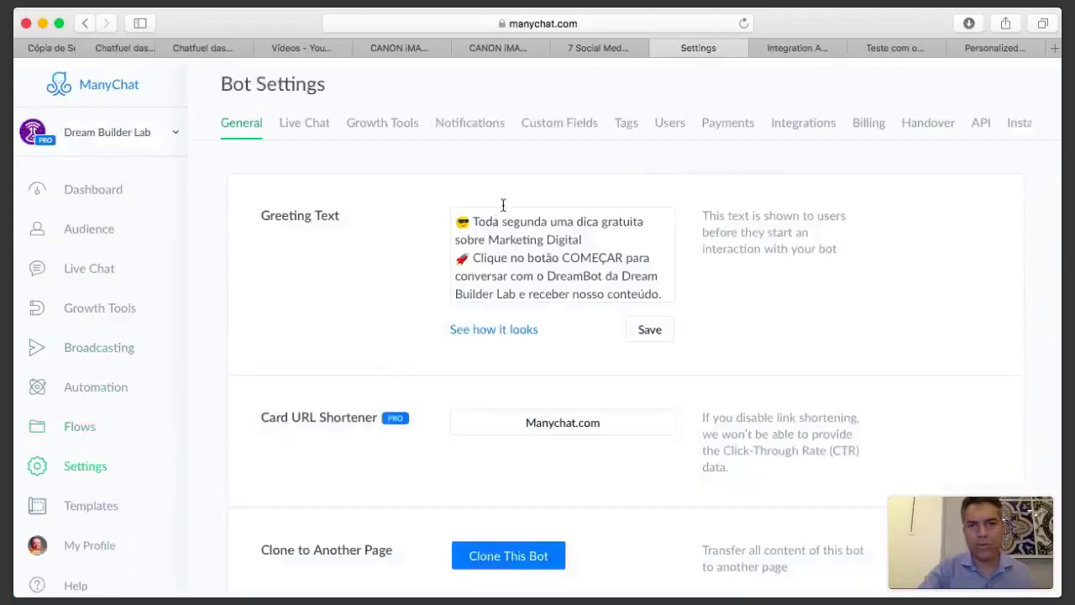
scroll(217, 367, "down", 10)
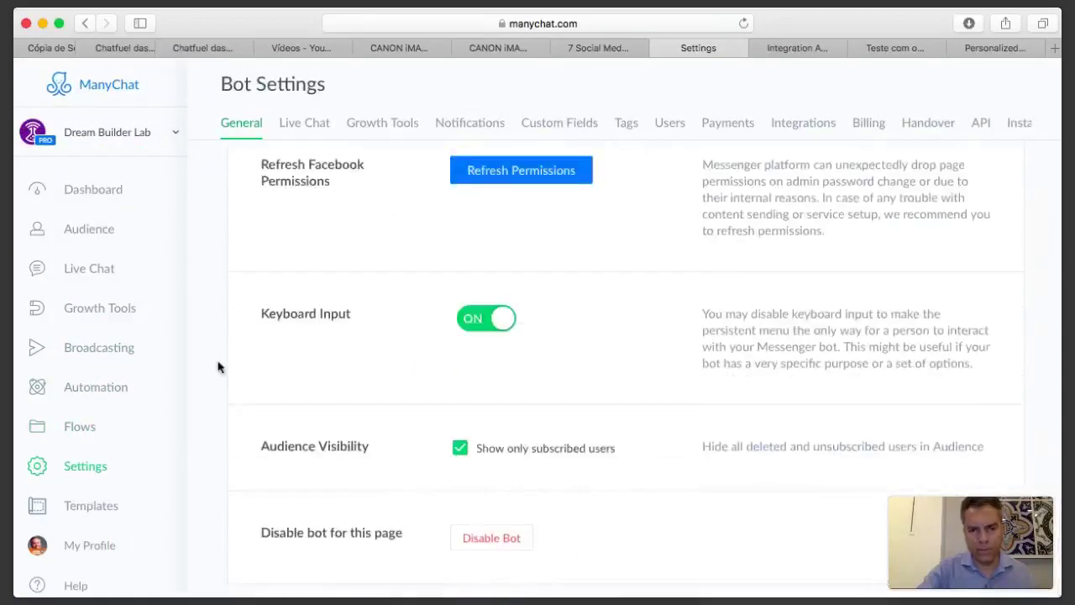
scroll(218, 367, "up", 6)
scroll(217, 367, "down", 1)
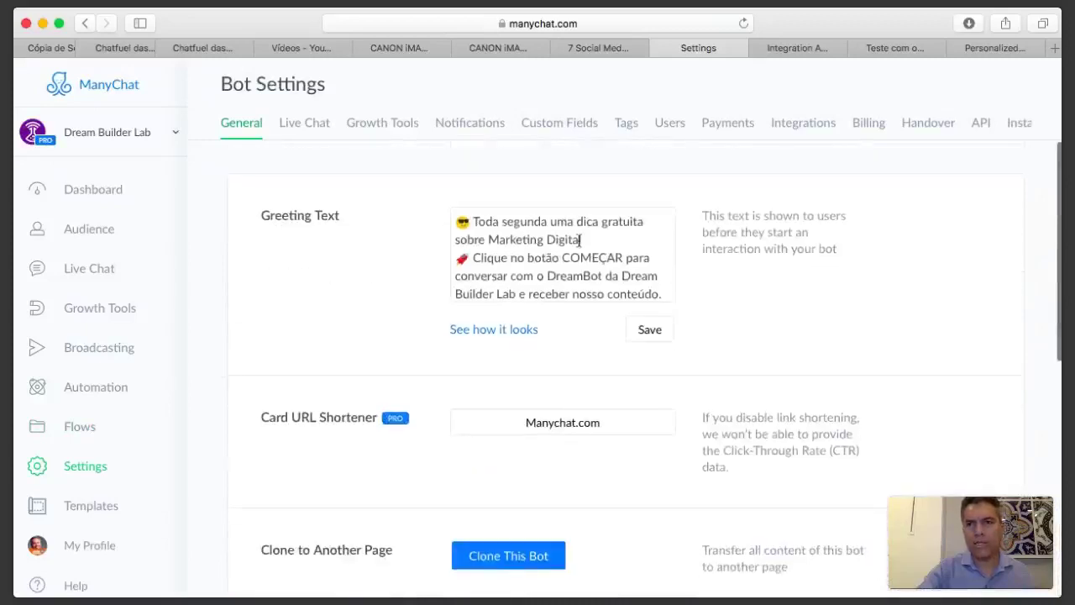
Step: Look through the bot's Integrations settings, followed by its API and Handover settings
left_click(804, 125)
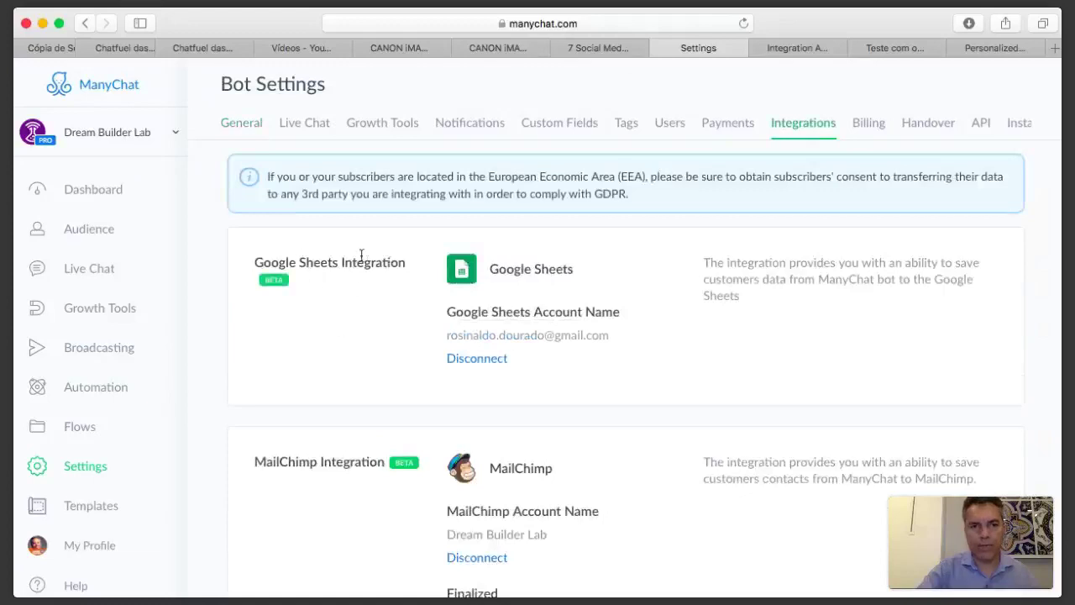
scroll(232, 397, "down", 1)
scroll(233, 397, "down", 10)
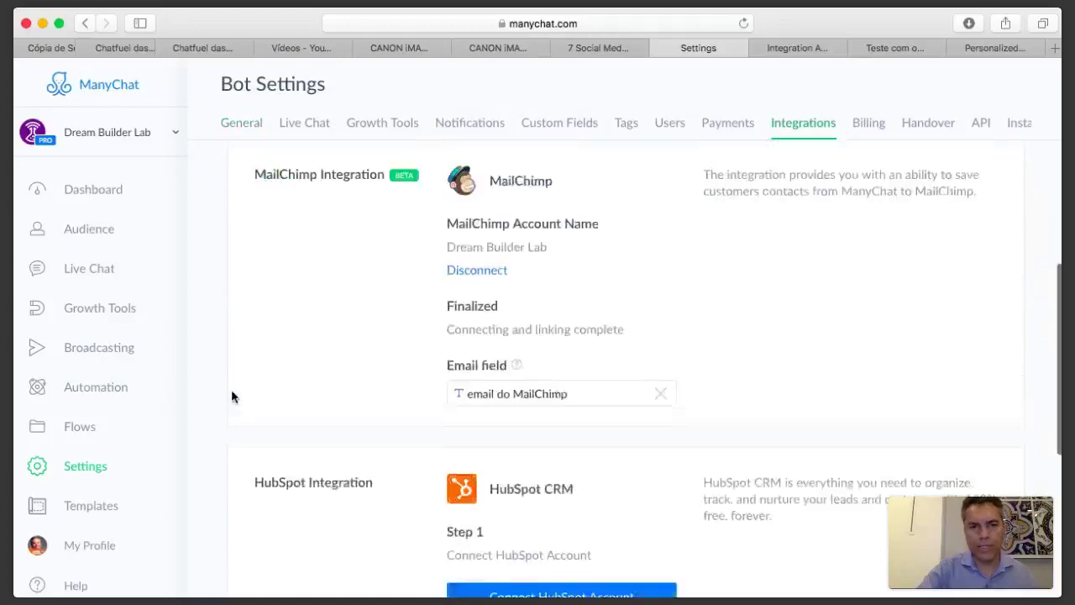
scroll(233, 396, "up", 2)
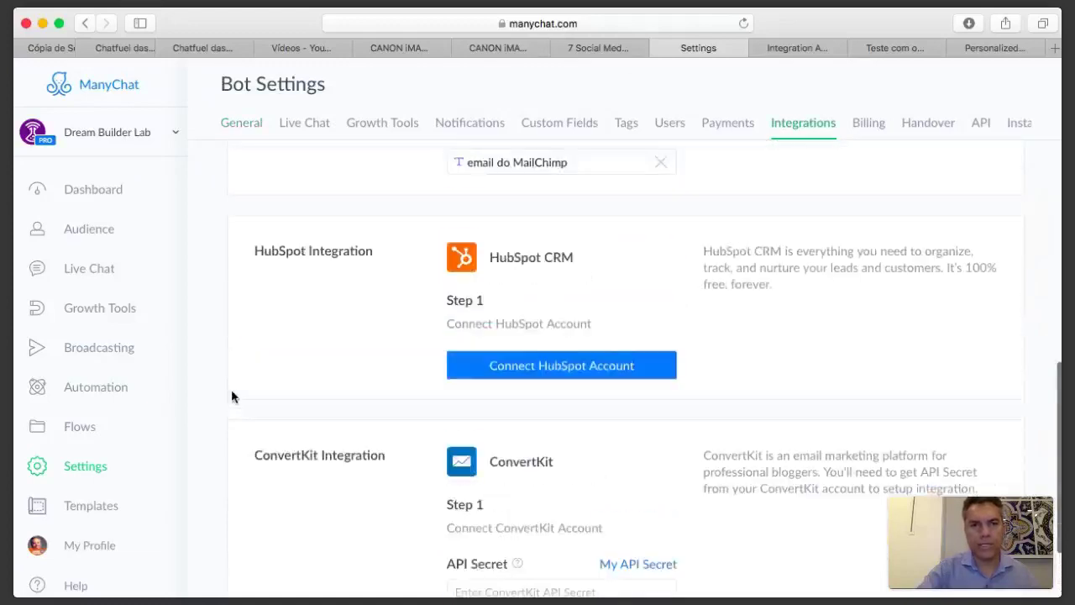
scroll(308, 362, "up", 1)
scroll(308, 362, "up", 8)
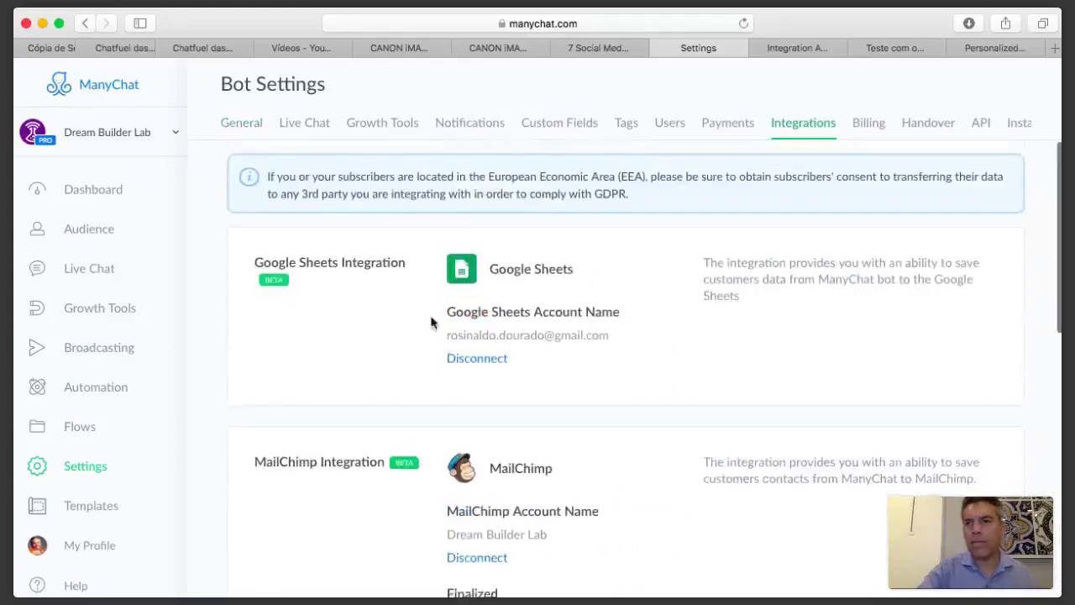
left_click(982, 124)
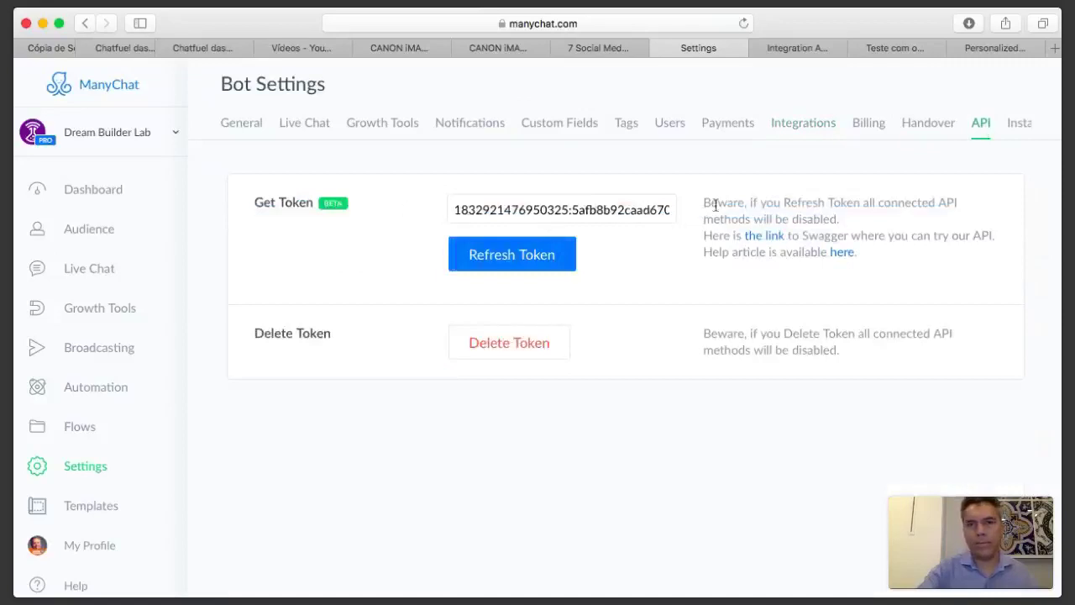
left_click(929, 126)
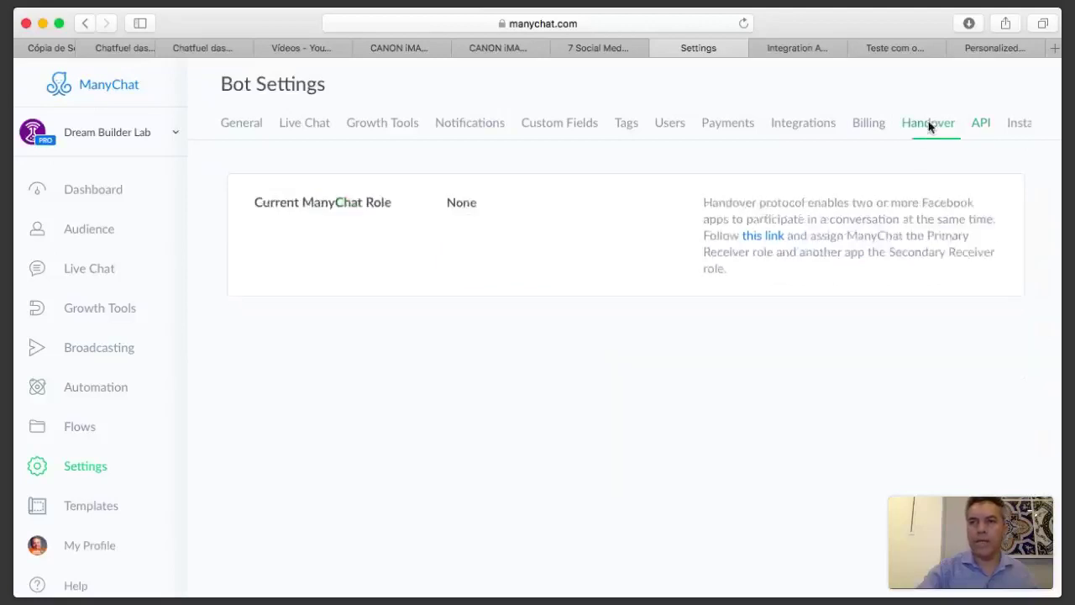
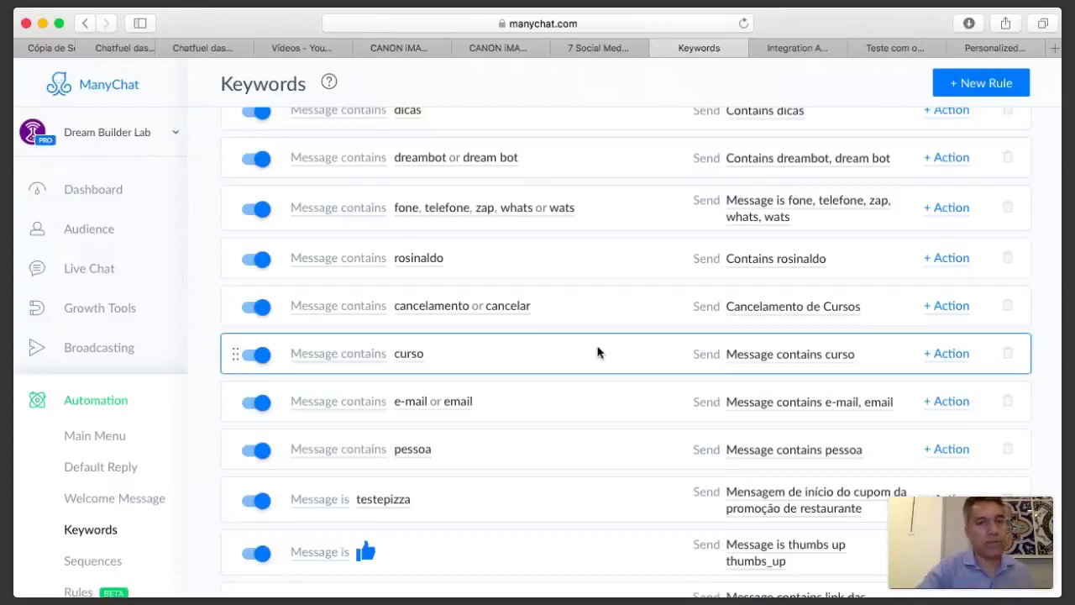
Step: Examine the confirmation for disabling Keyboard Input in the general bot settings, and cancel it
scroll(151, 453, "down", 5)
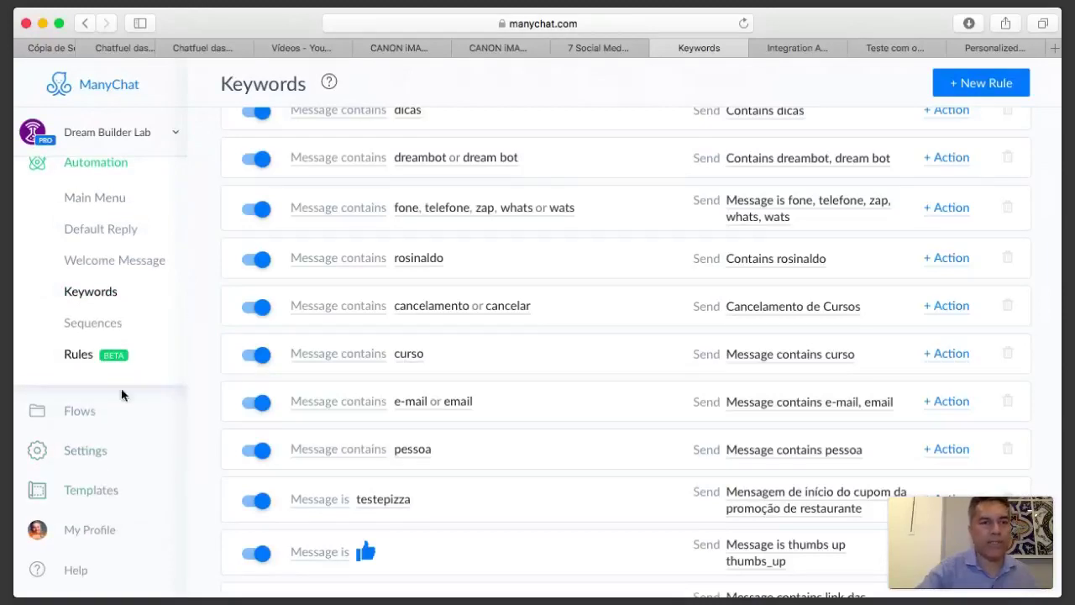
left_click(96, 454)
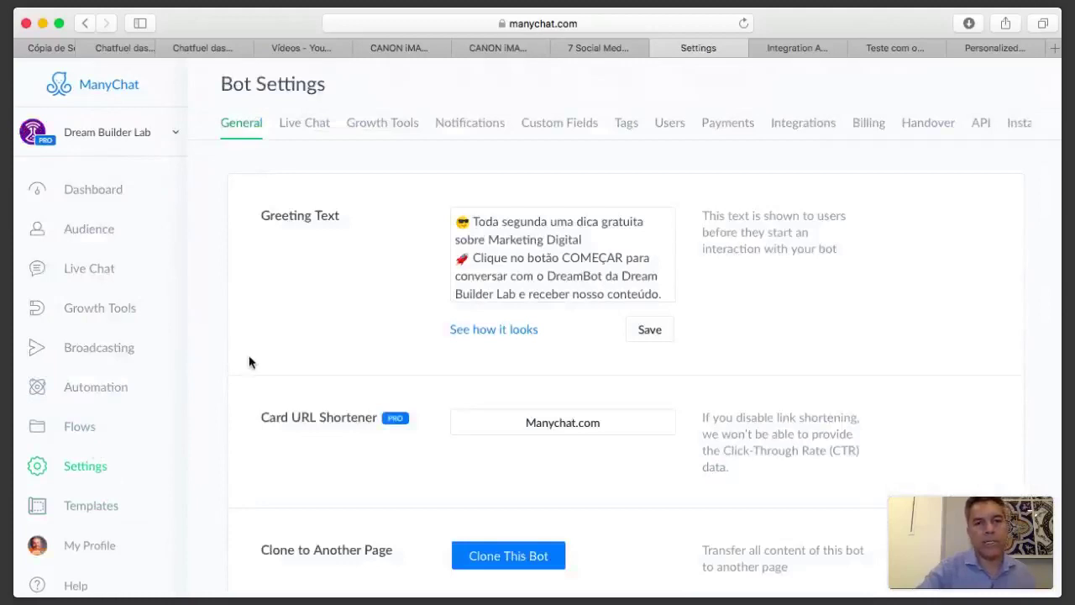
scroll(249, 363, "down", 10)
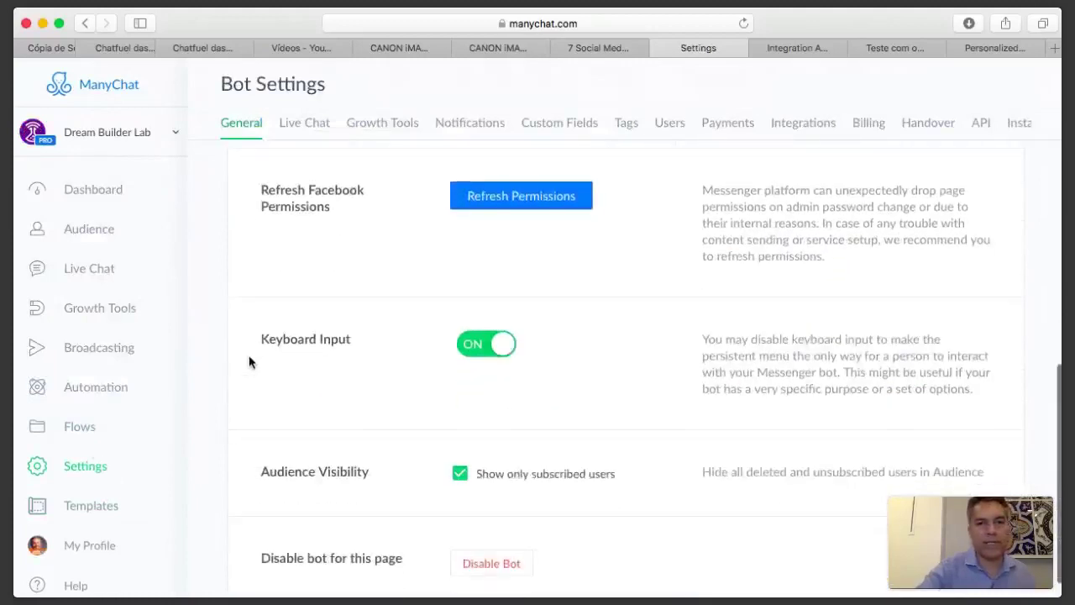
left_click(485, 347)
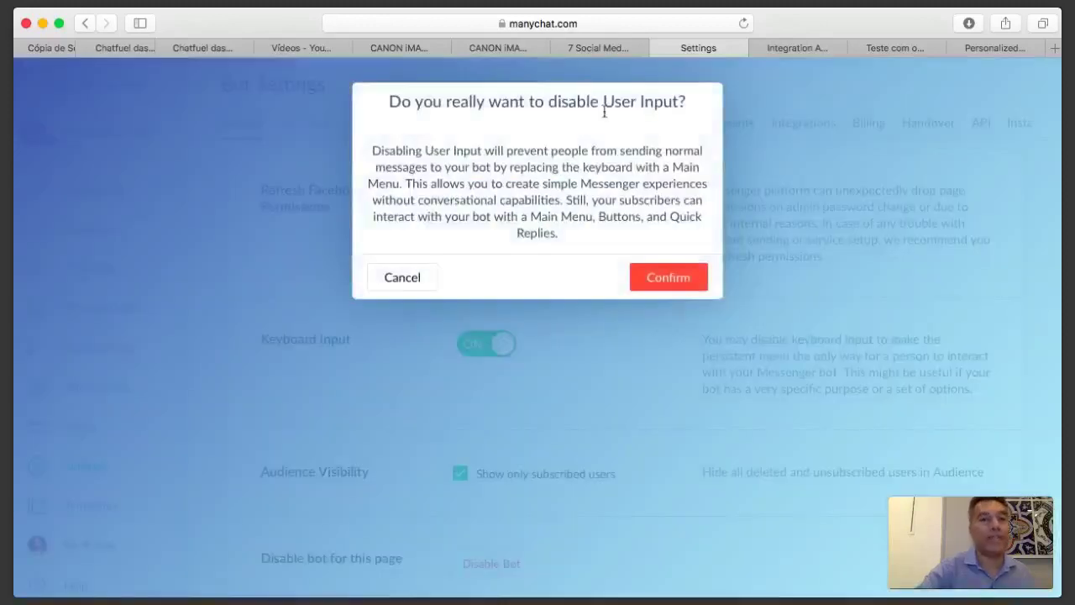
left_click(403, 278)
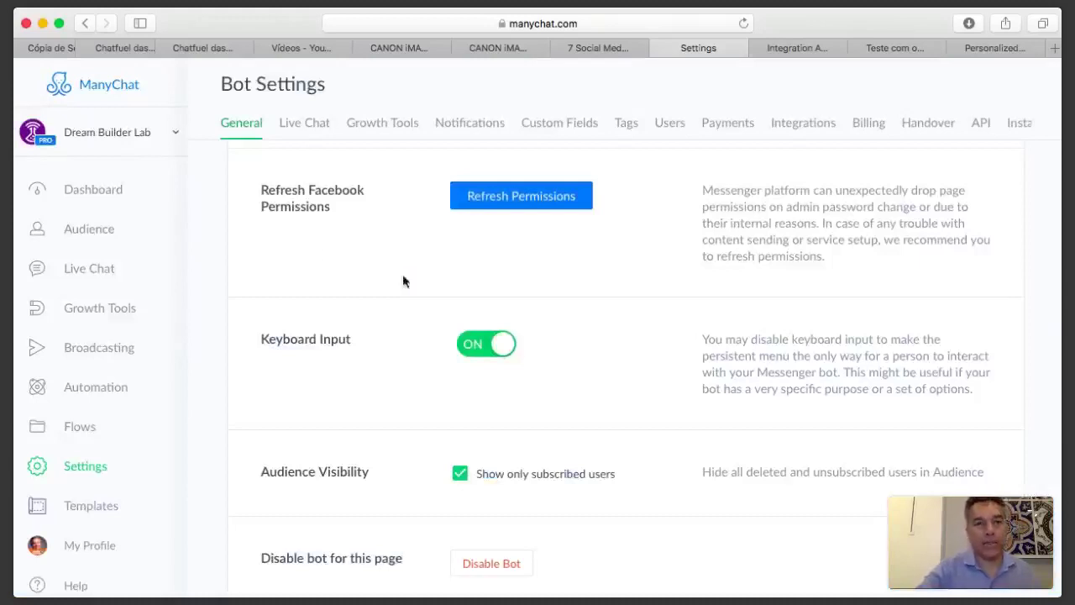
Step: Show the Google Sheets integration in the bot settings
left_click(792, 120)
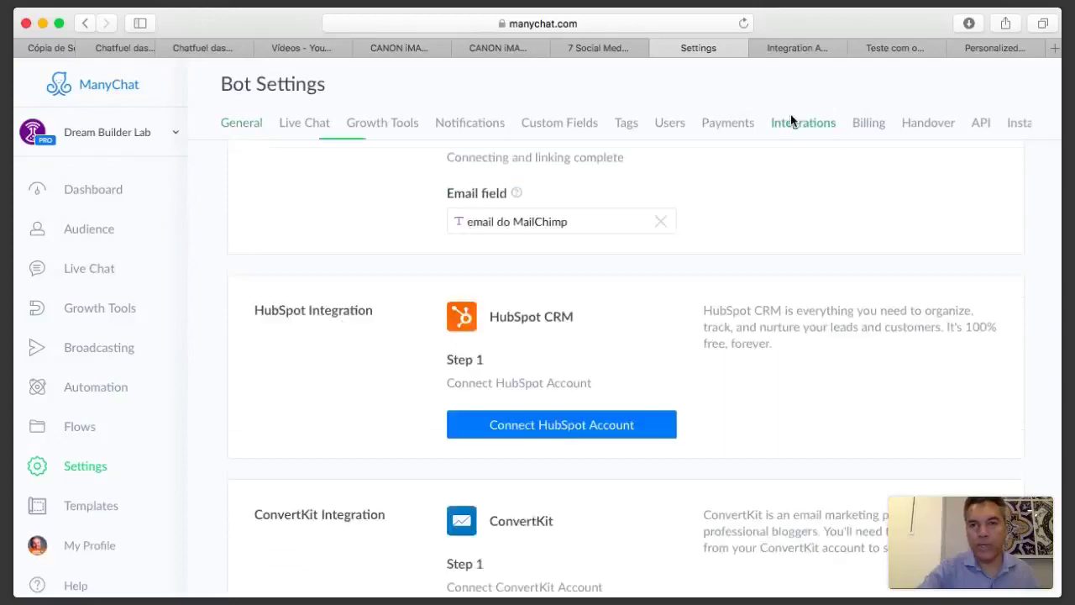
scroll(384, 291, "up", 8)
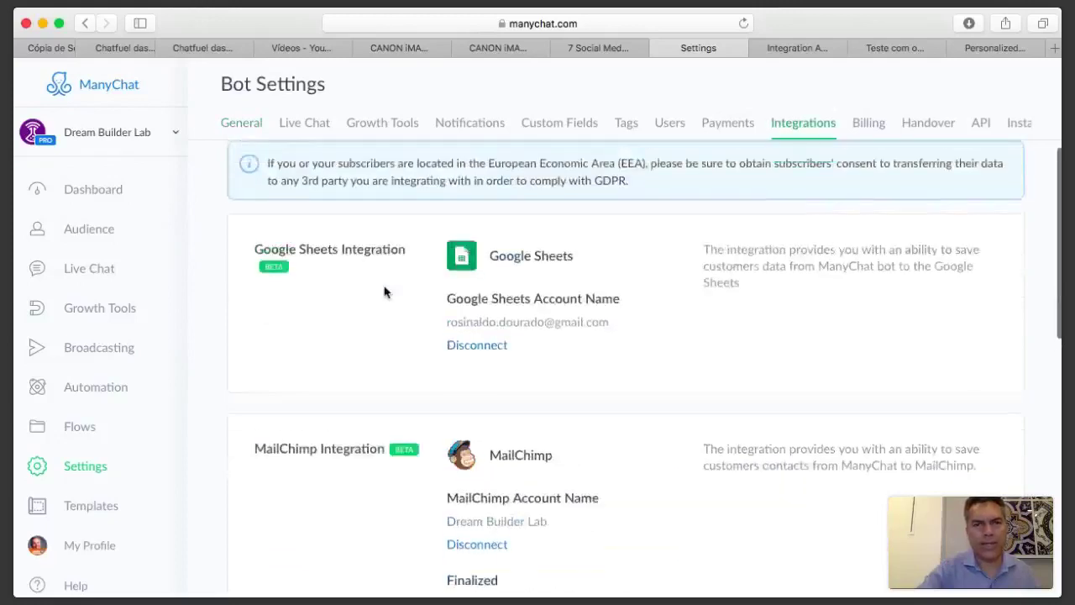
scroll(343, 384, "up", 1)
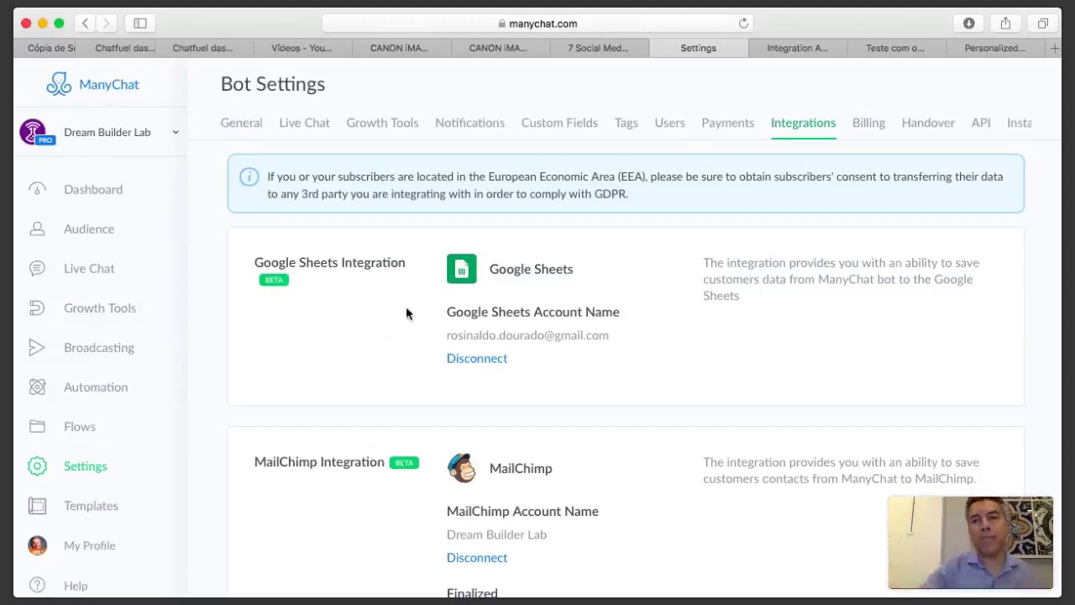
Step: Examine the Nome and E-mail columns in the Google Sheets spreadsheet "Teste com o ManyChat" and return to ManyChat's bot settings
left_click(897, 49)
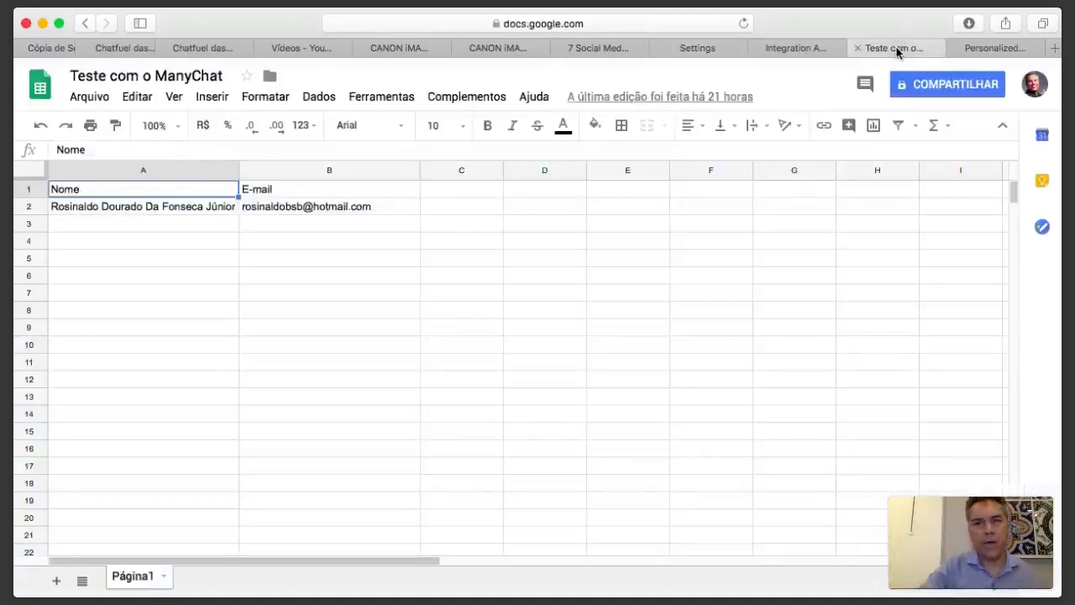
left_click(143, 210)
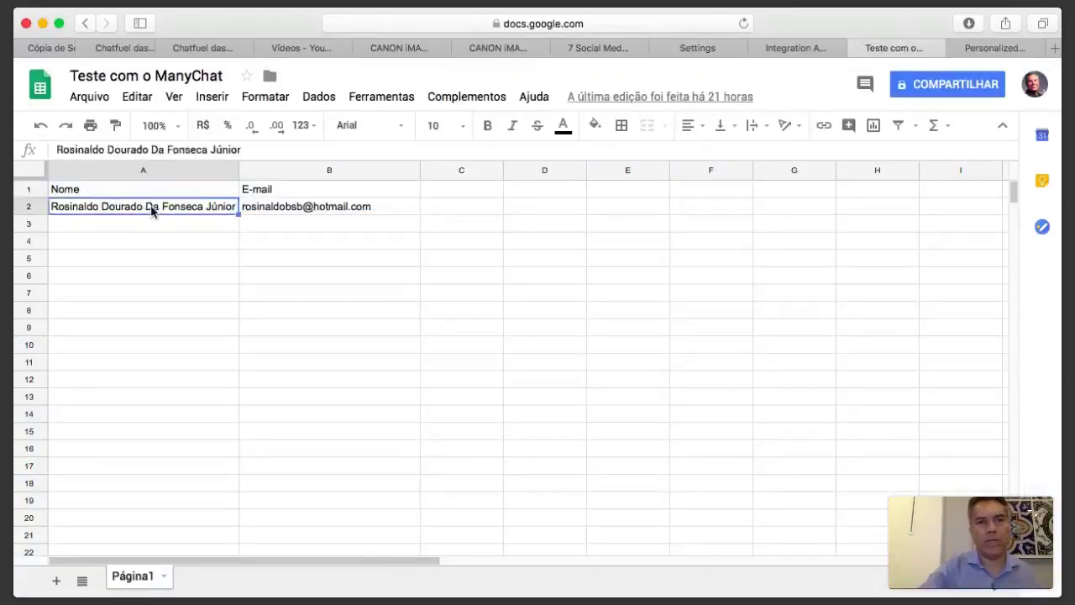
left_click(298, 207)
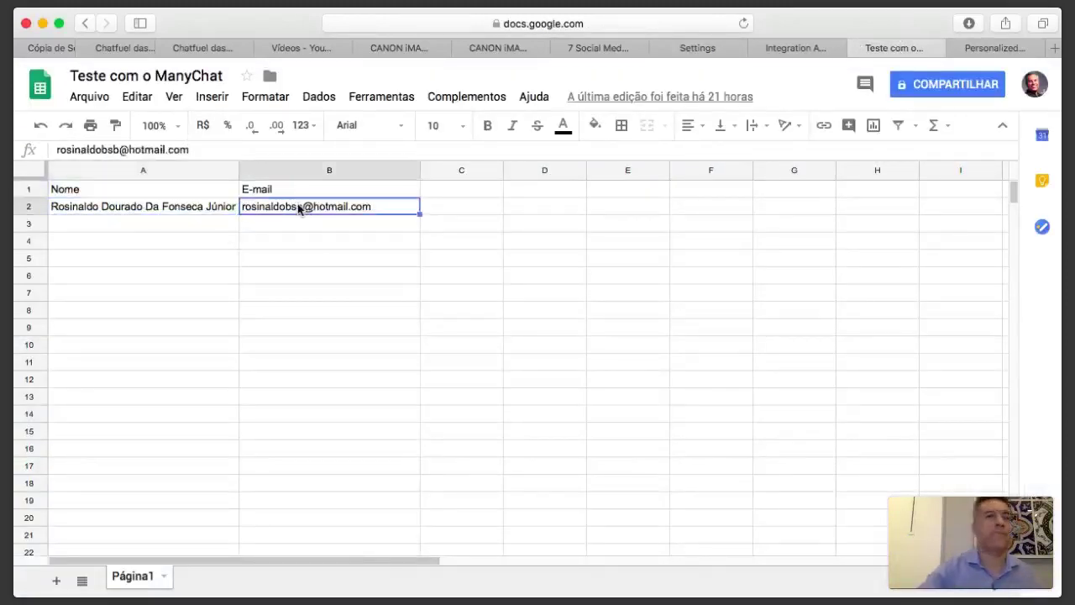
left_click(177, 213)
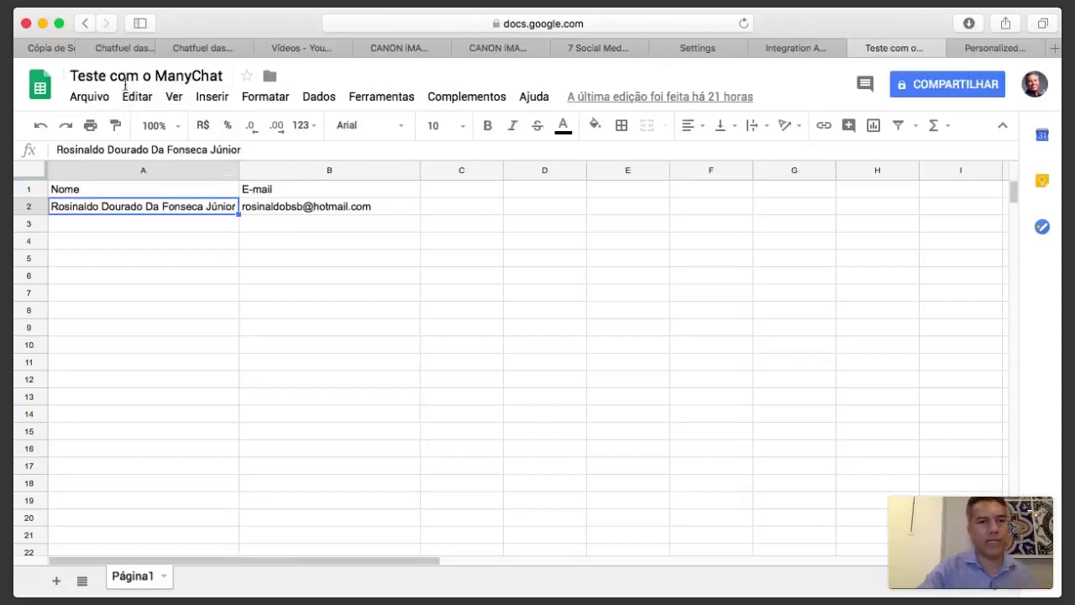
left_click(156, 192)
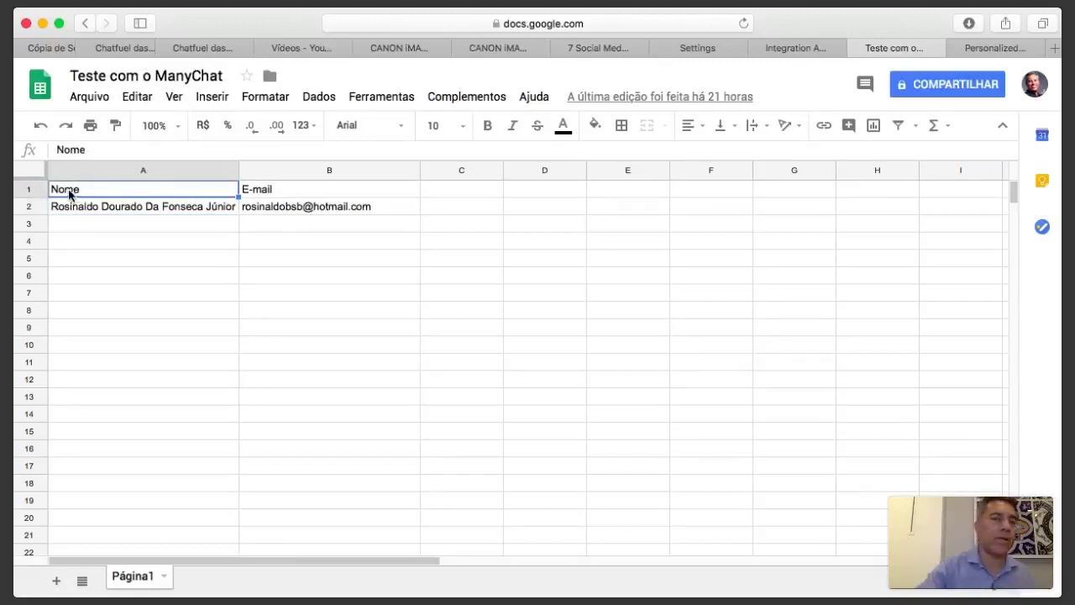
left_click(259, 193)
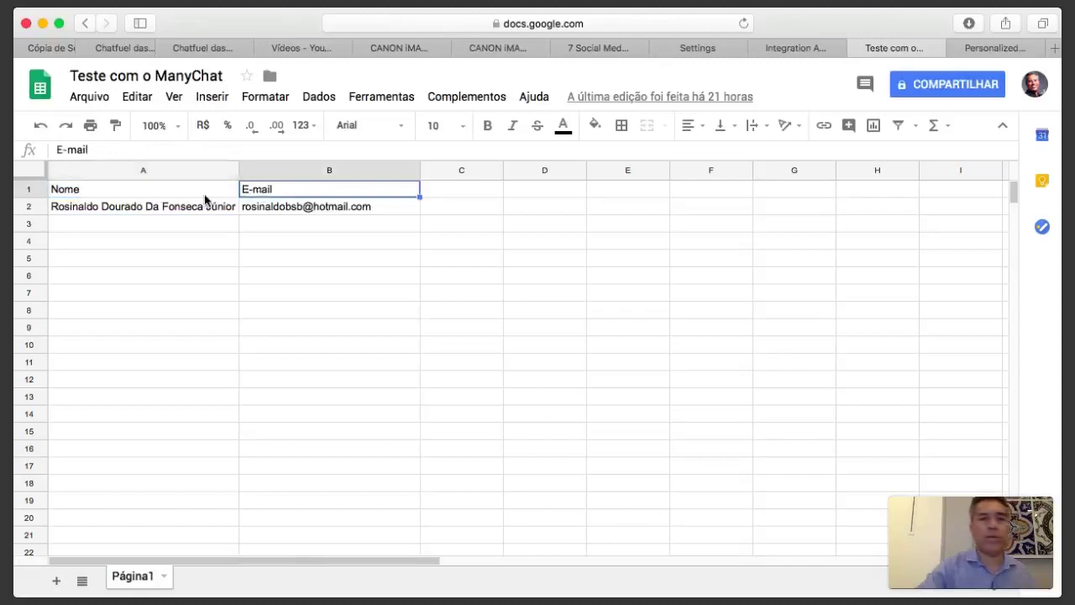
left_click(204, 194)
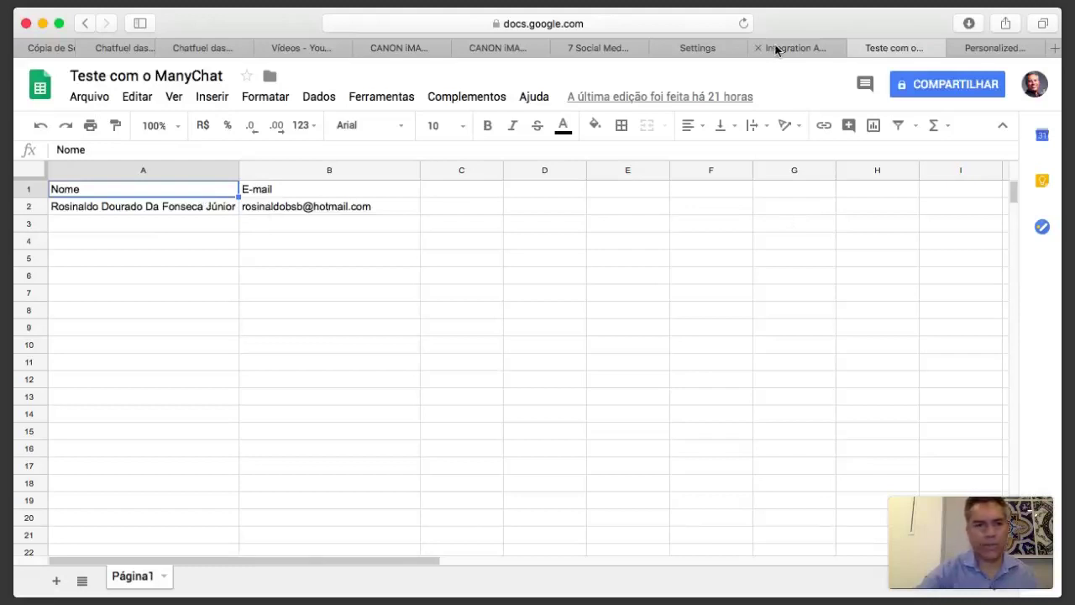
left_click(698, 48)
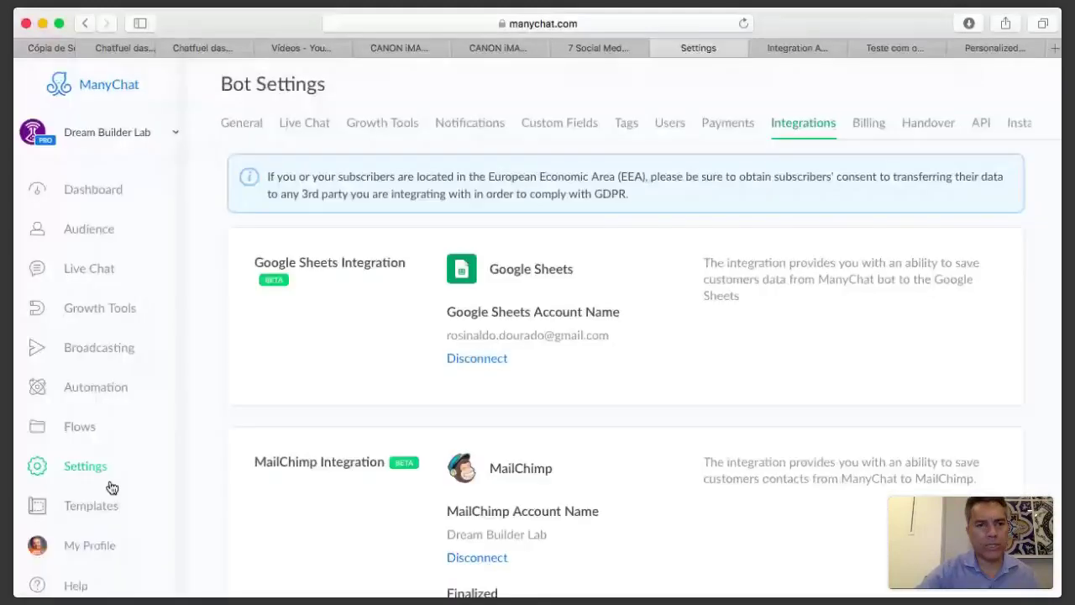
Step: Open the flow "14 - Integração com o Google Sheets" from the "Webinar dicas - 27set2018" flows folder
left_click(82, 434)
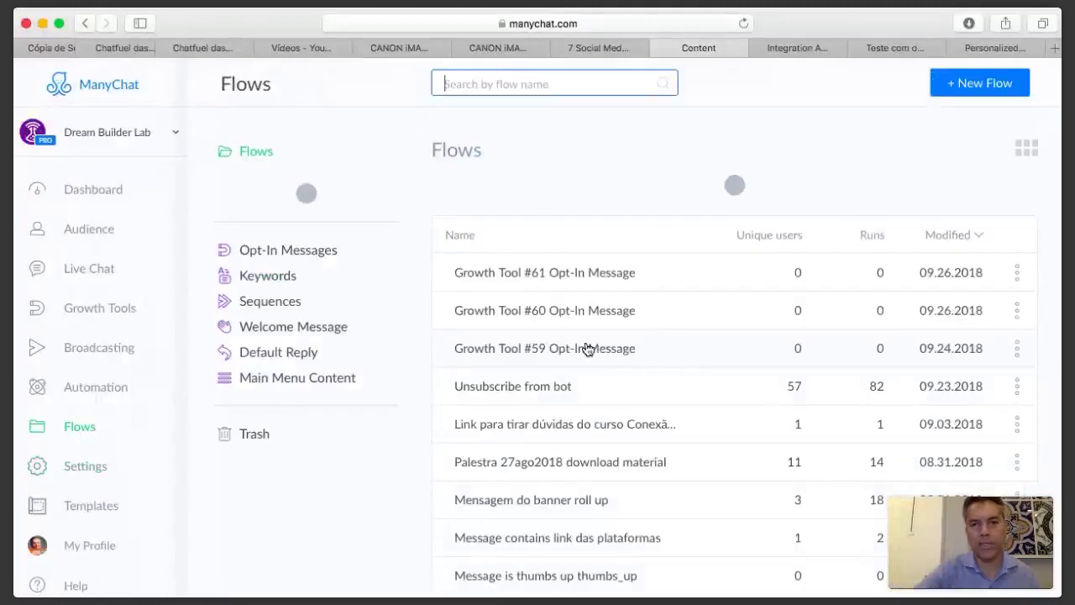
left_click(701, 398)
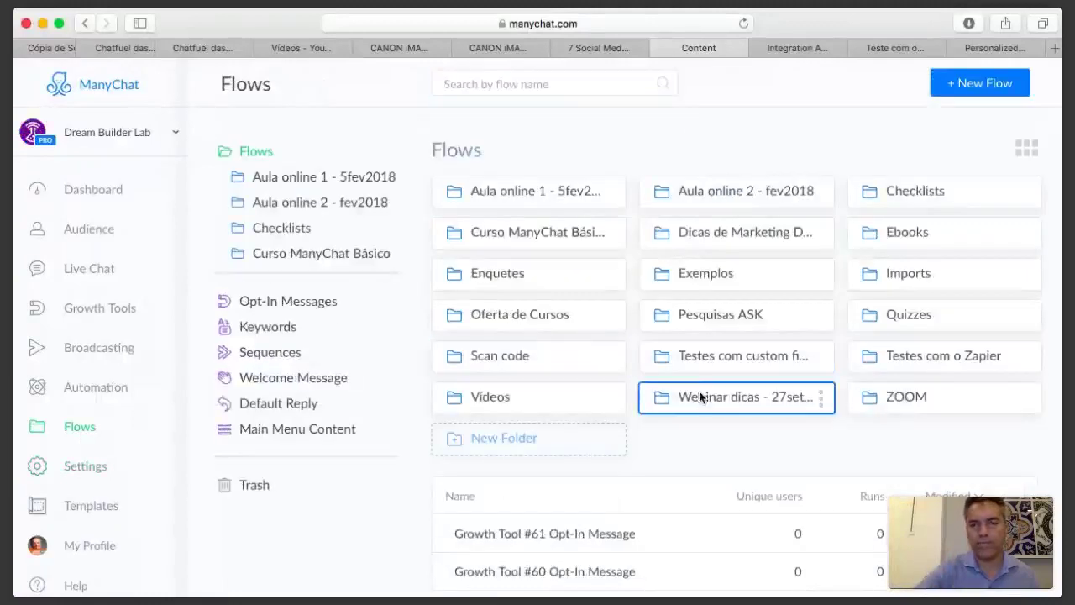
scroll(700, 396, "down", 5)
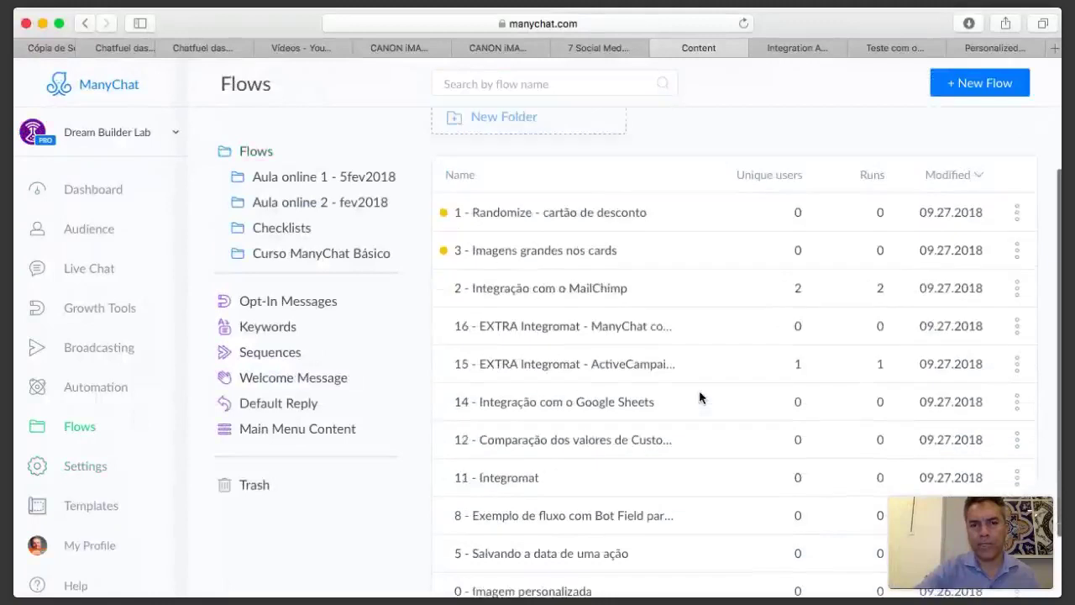
scroll(701, 397, "down", 1)
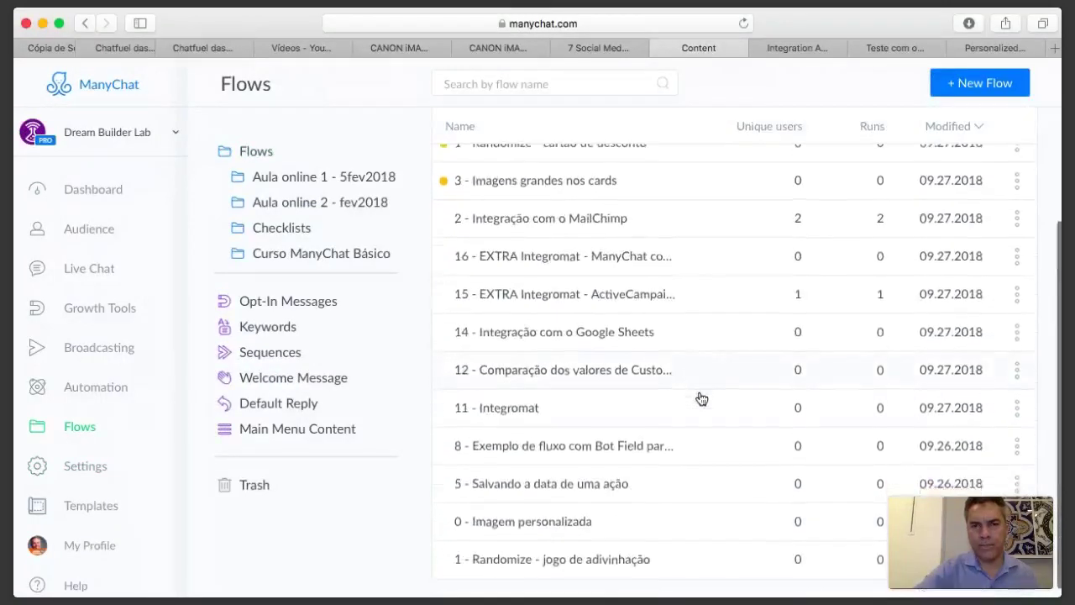
scroll(700, 398, "down", 1)
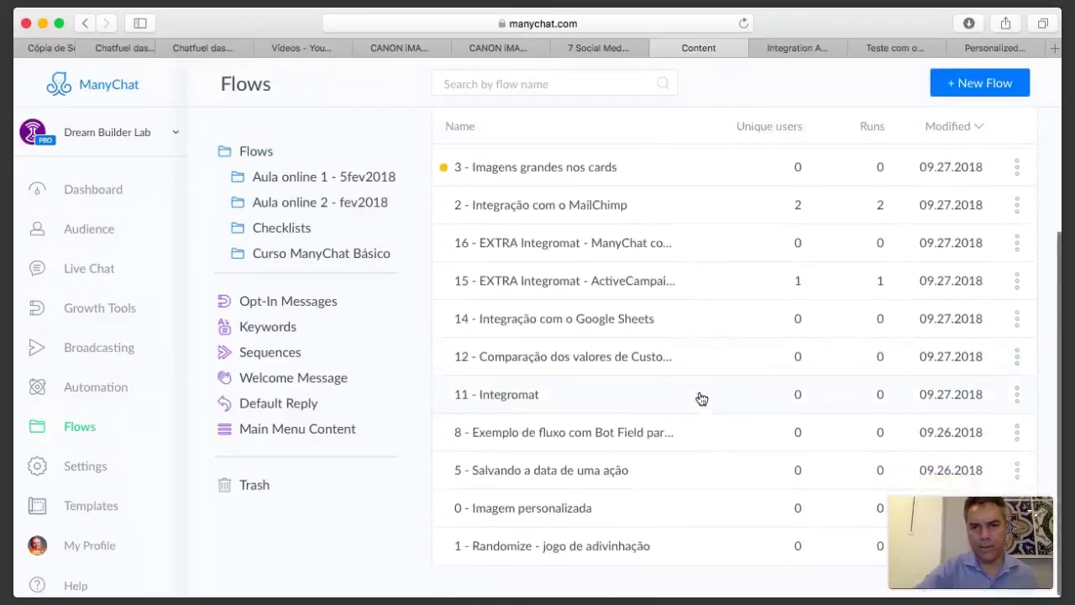
left_click(562, 333)
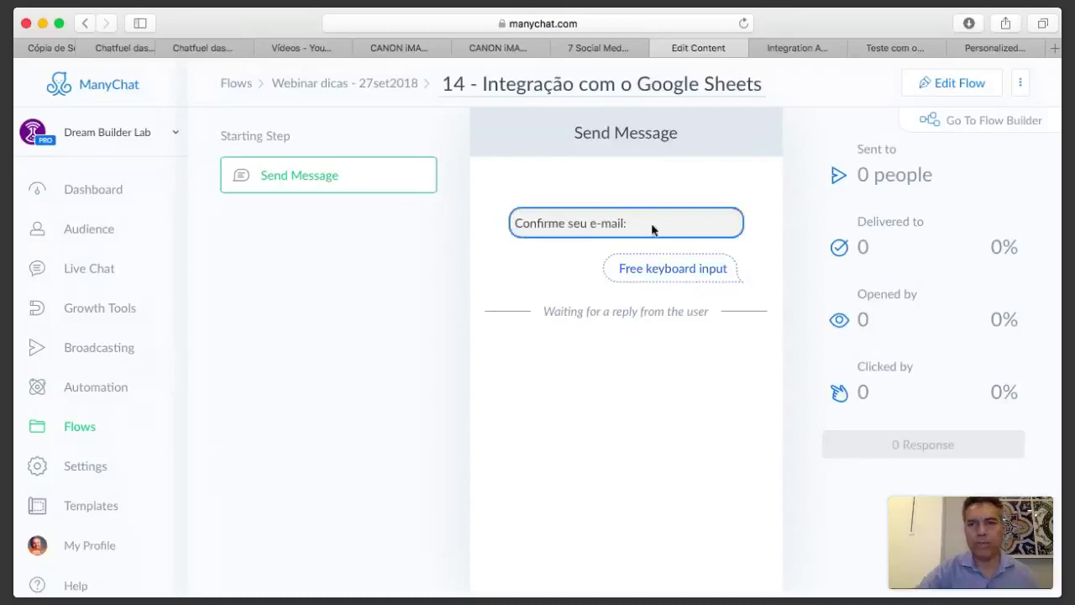
Step: Open the flow for editing and examine the user input settings of the "Confirme seu e-mail:" question
left_click(947, 84)
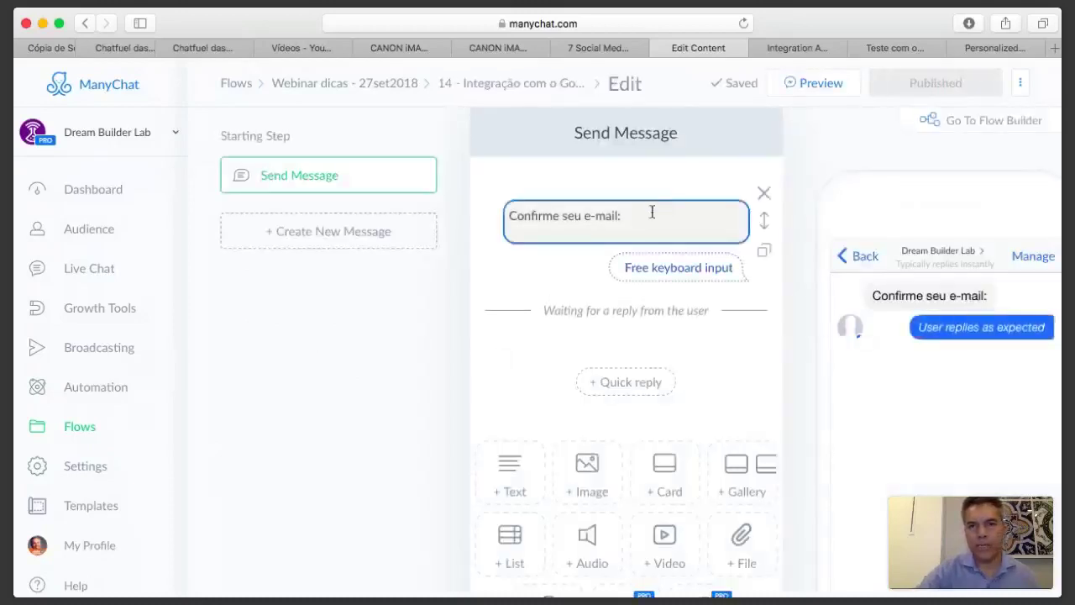
left_click(652, 212)
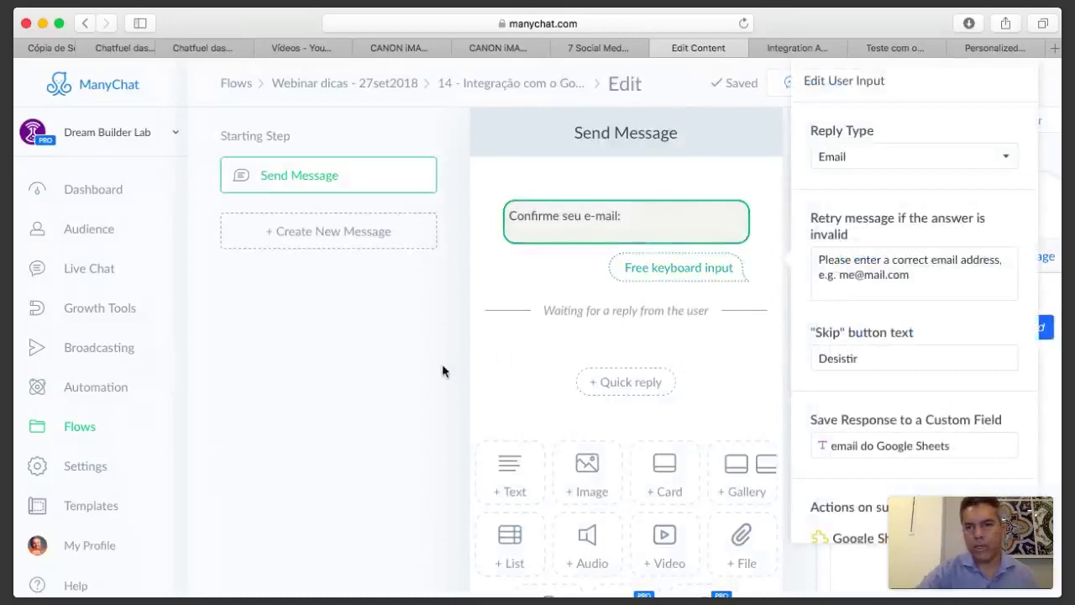
left_click(398, 444)
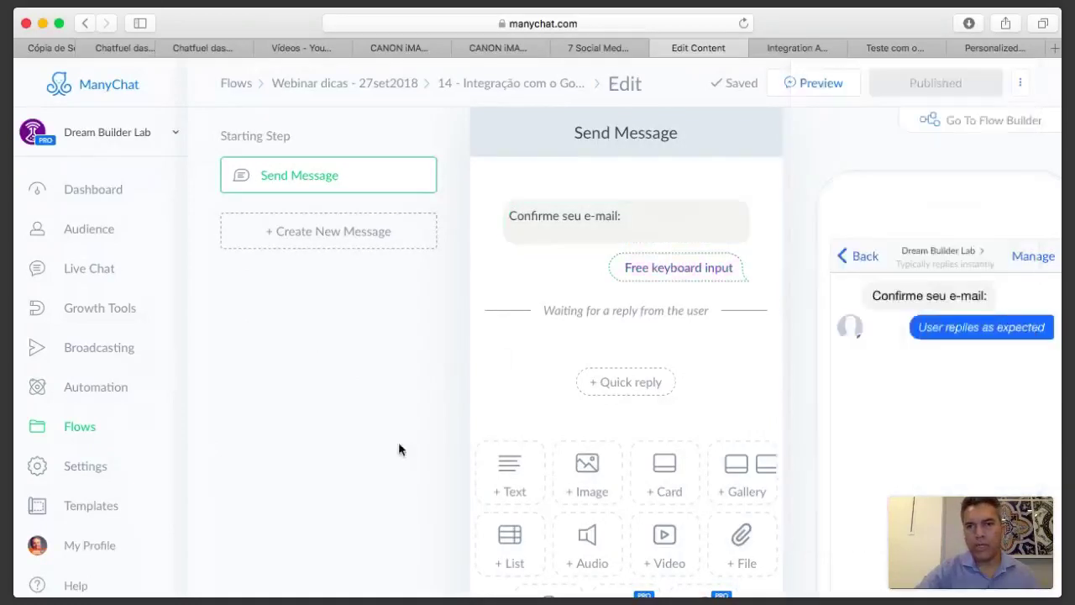
Step: Show the flow in Flow Builder with a closer view of the keyboard input's link to the Google Sheets Insert Row action
left_click(966, 123)
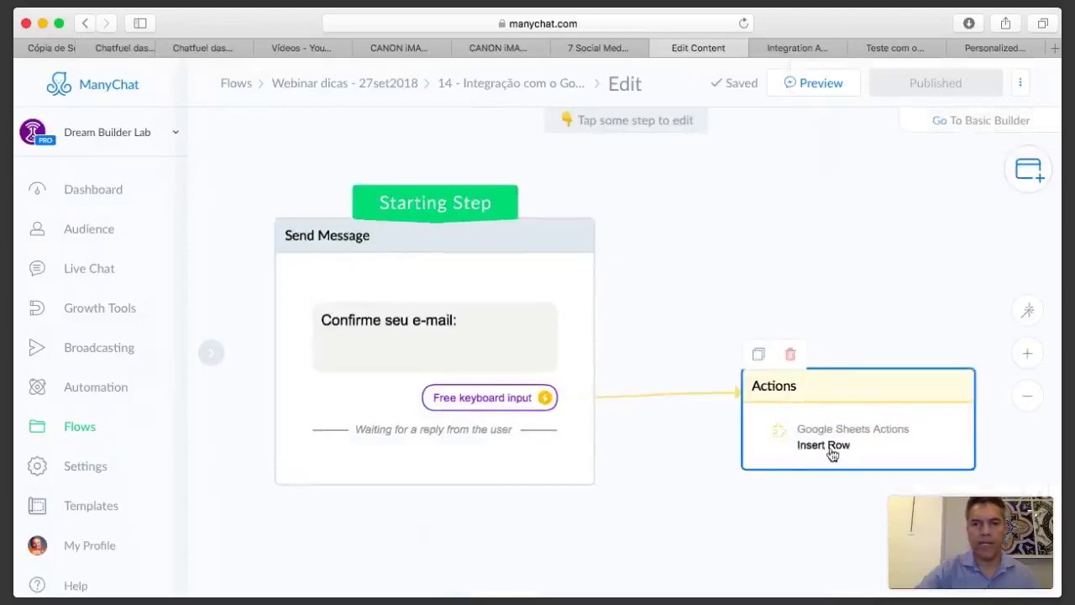
left_click(1028, 354)
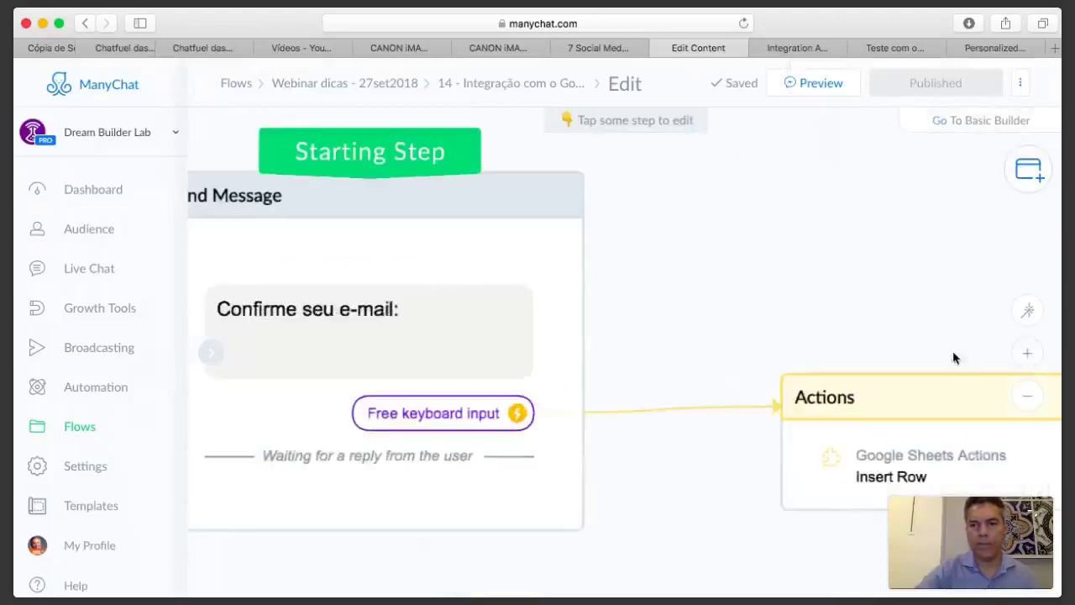
left_click_drag(925, 334, 781, 283)
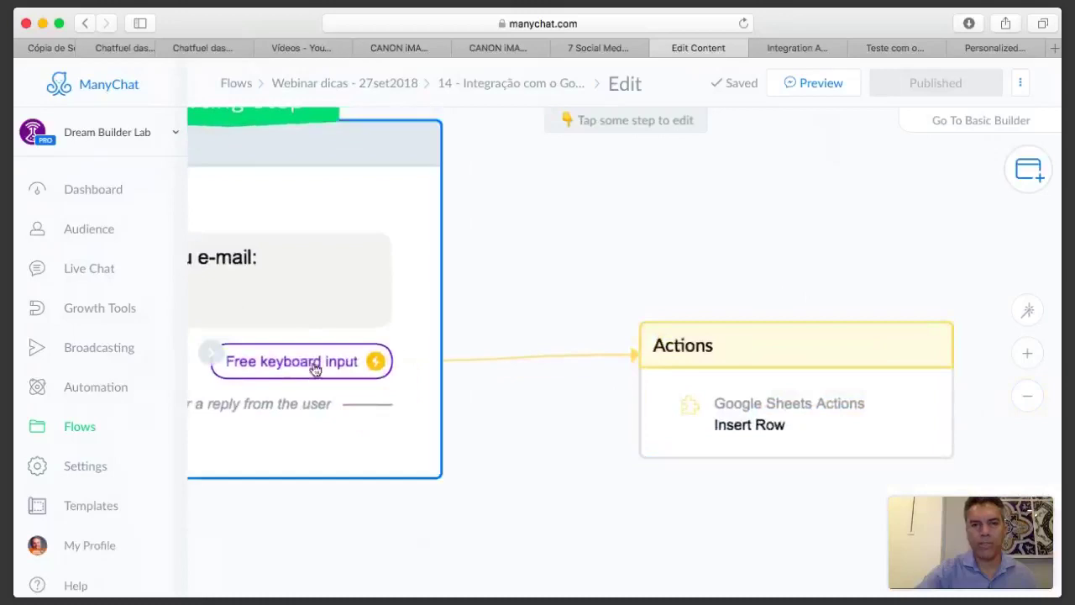